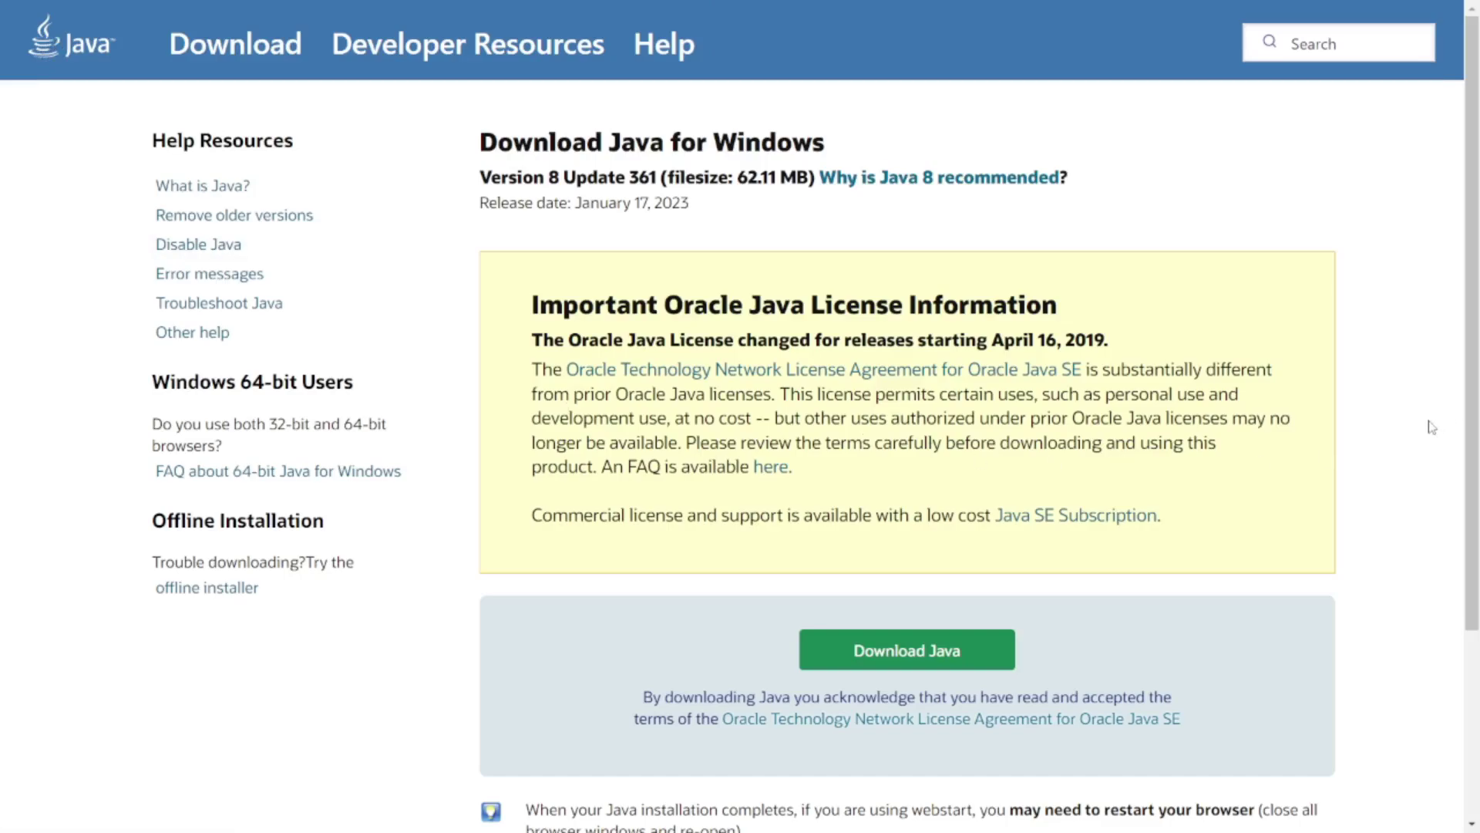
scroll(1432, 428, "down", 3)
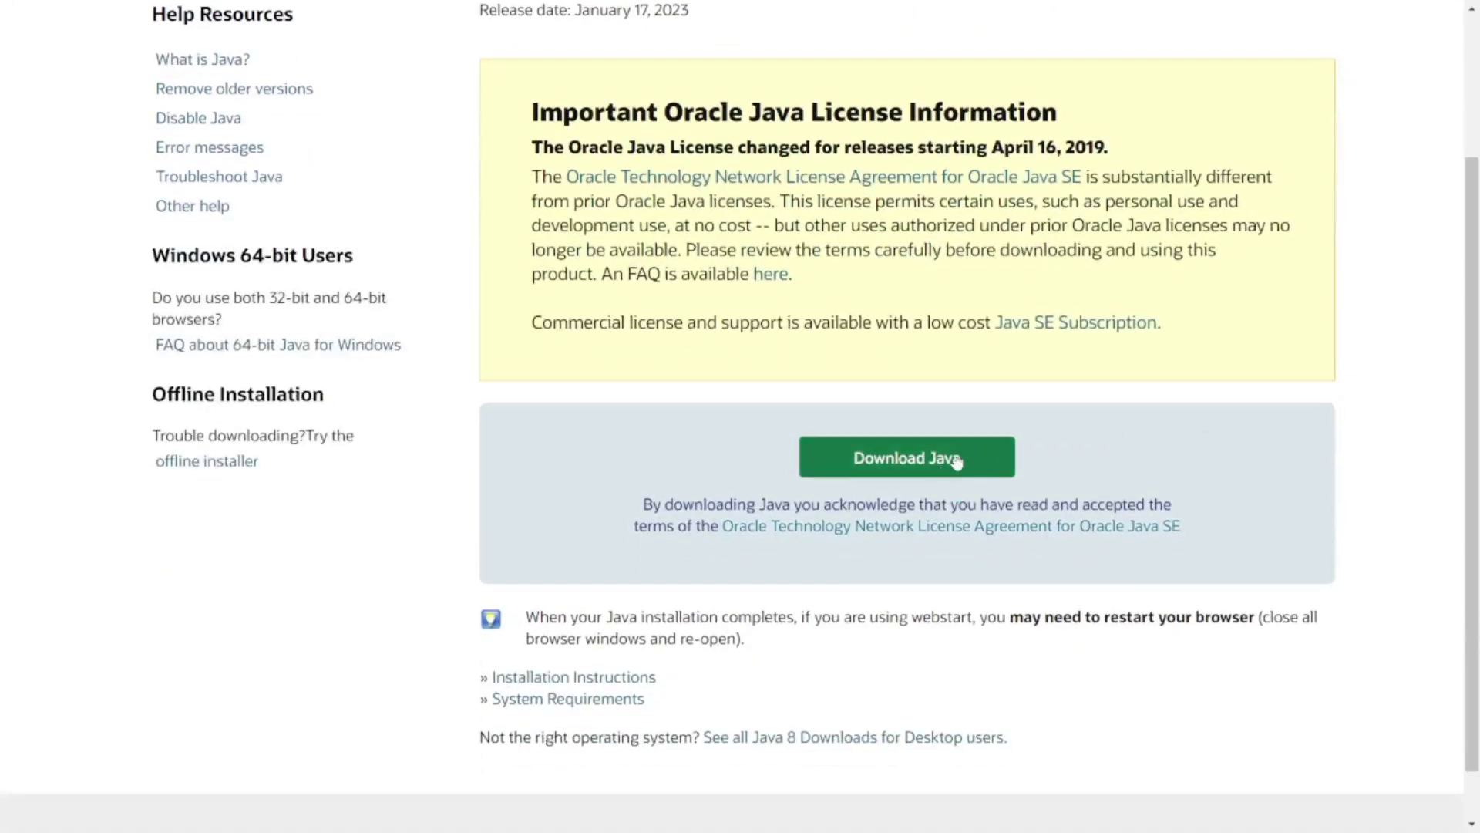
scroll(1320, 494, "up", 3)
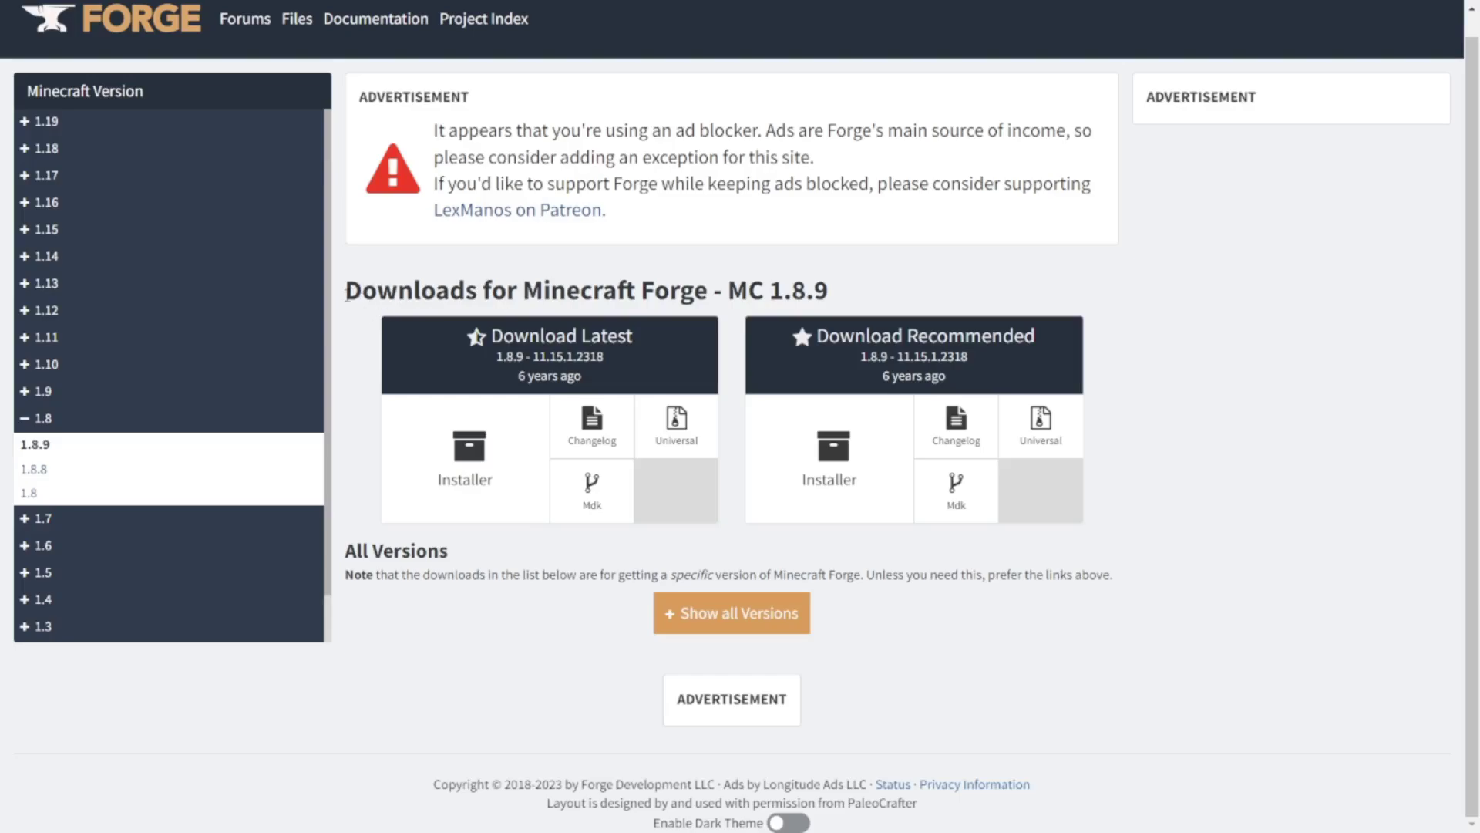
Download the recommended Forge installer for Minecraft 1.8.9, version 11.15.1.2318, skipping the advertisement page.
left_click_drag(347, 293, 848, 301)
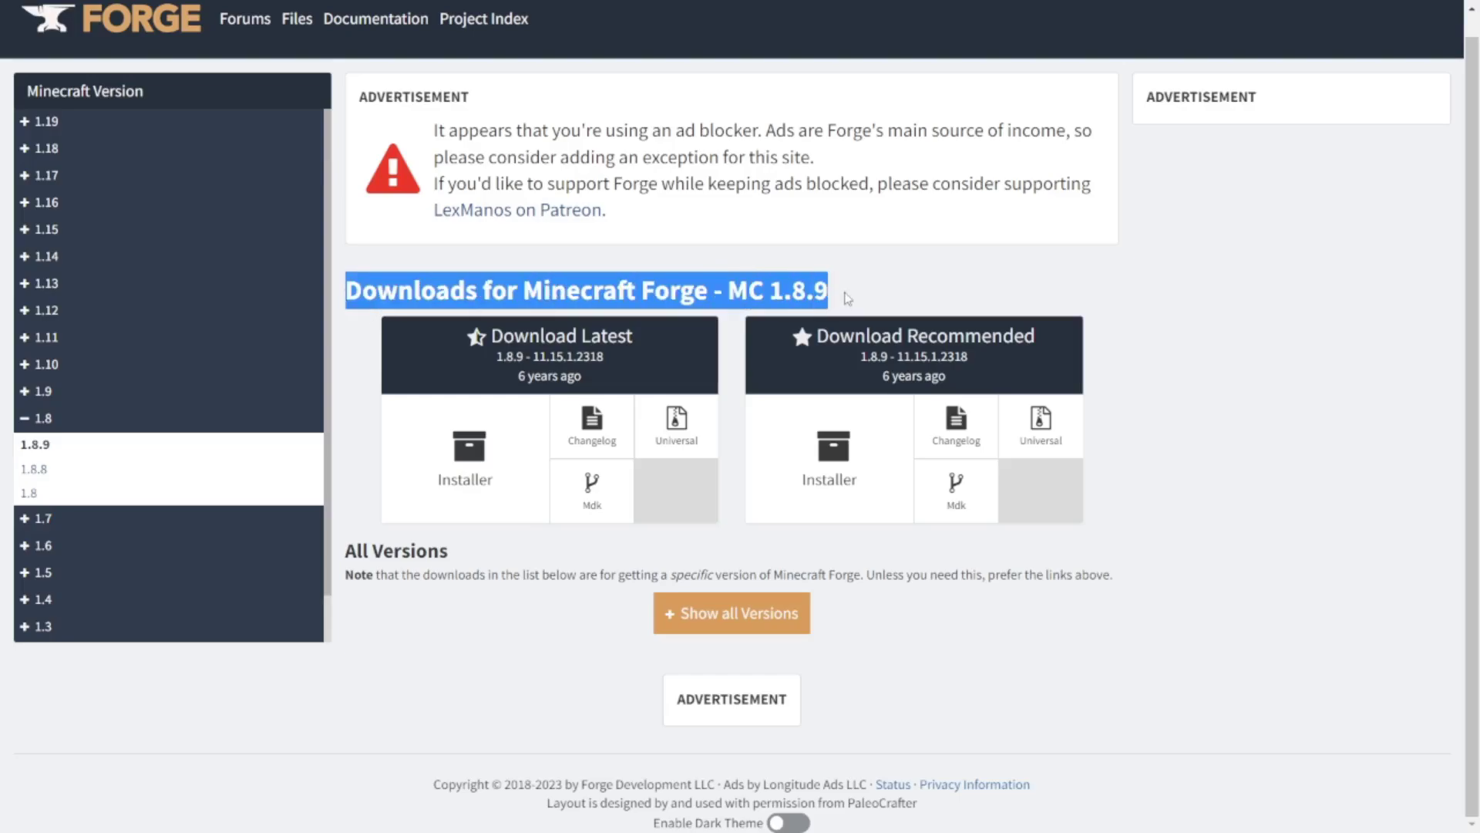
left_click(848, 299)
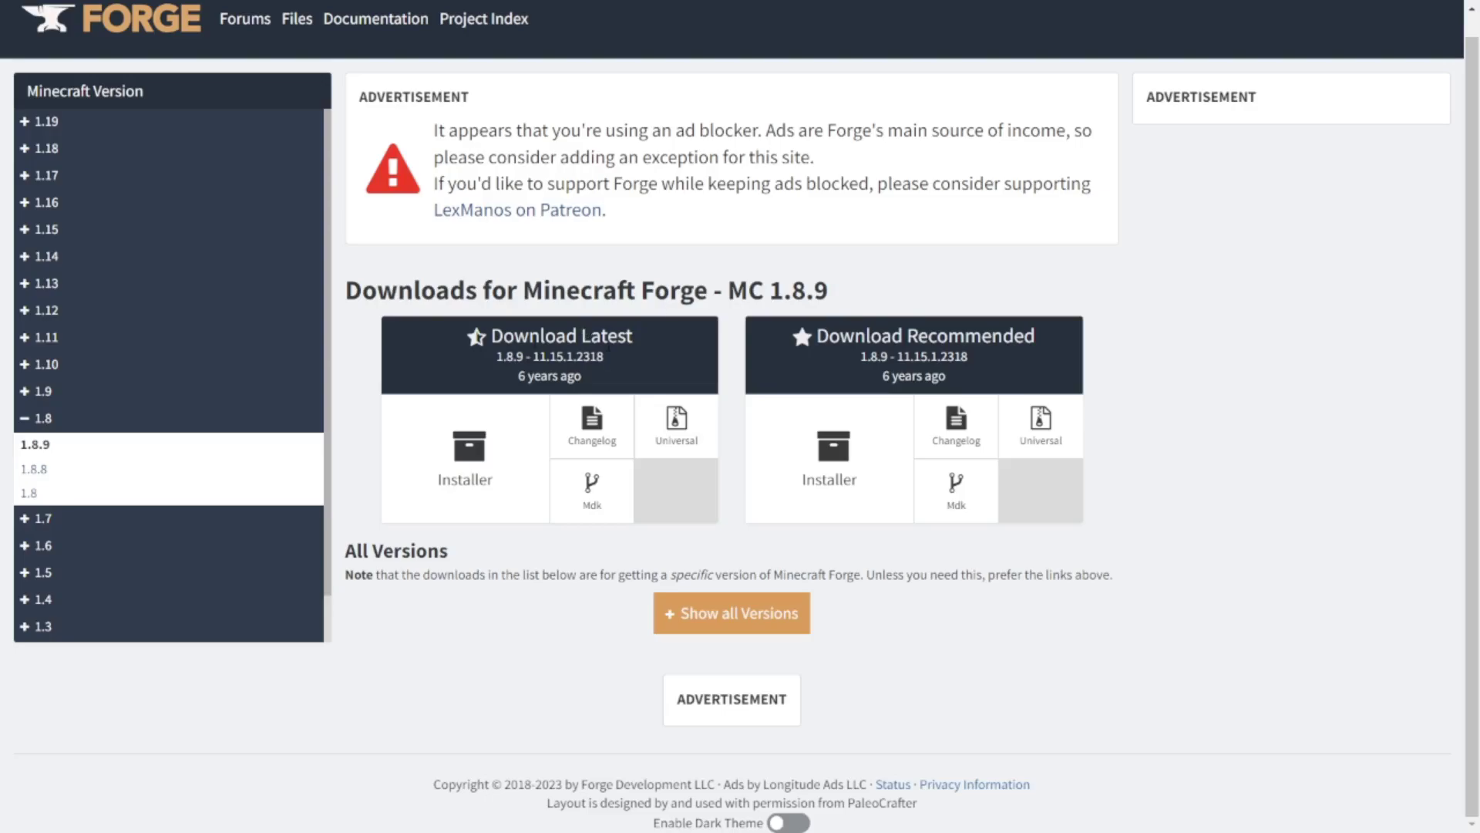
left_click_drag(898, 356, 973, 366)
left_click_drag(533, 356, 636, 356)
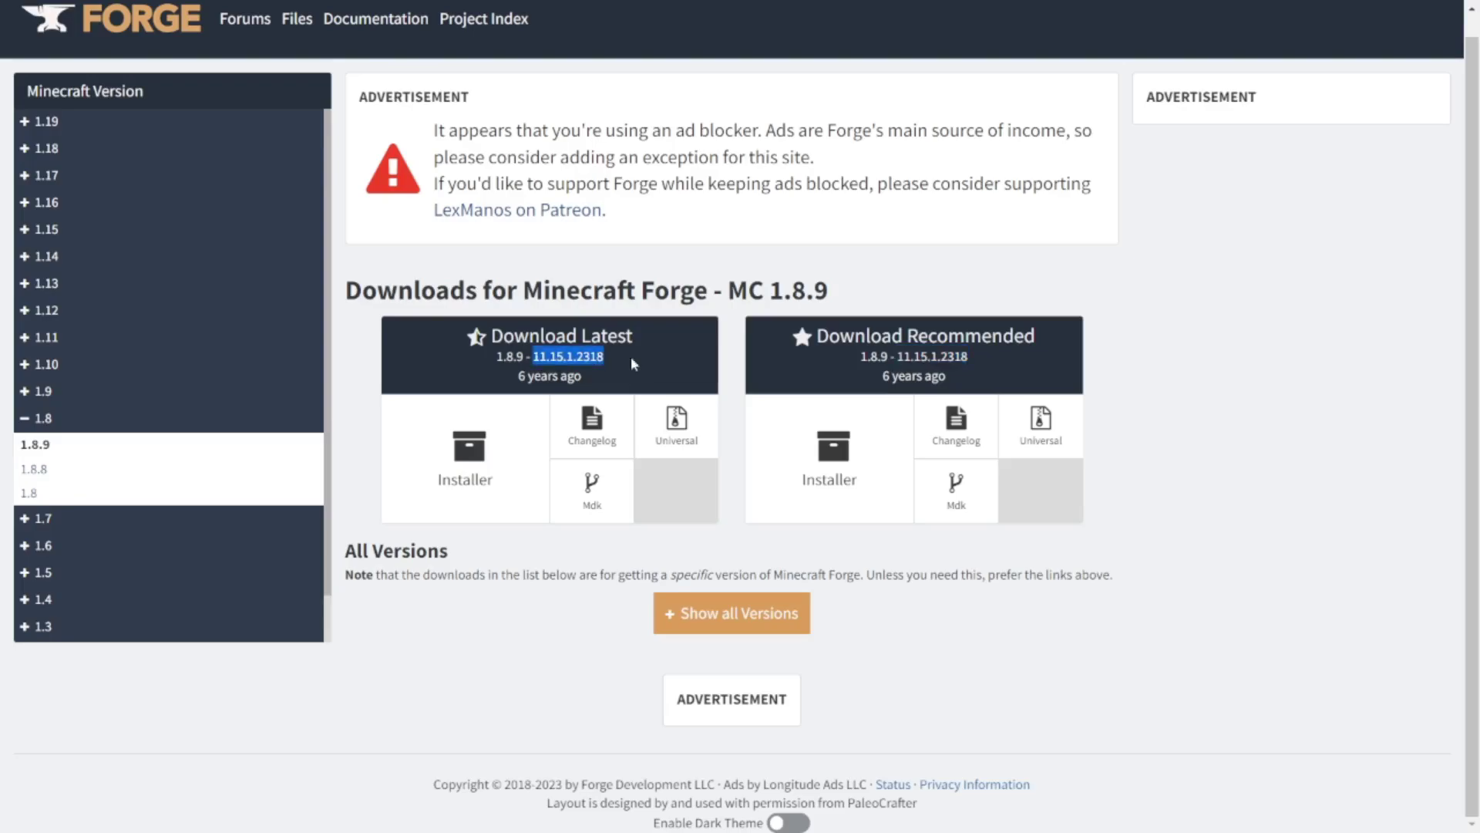
left_click(1151, 407)
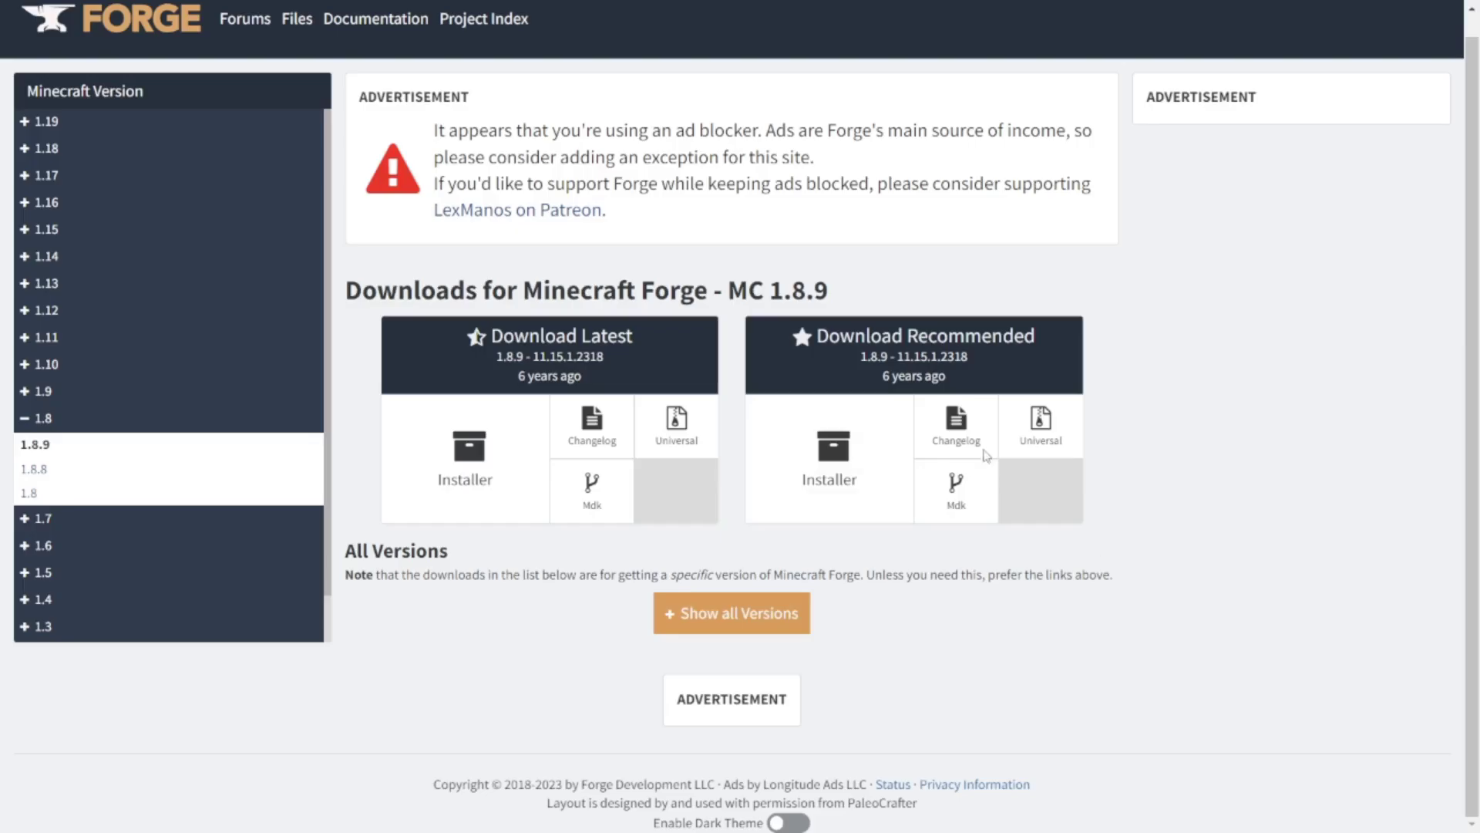
left_click(842, 481)
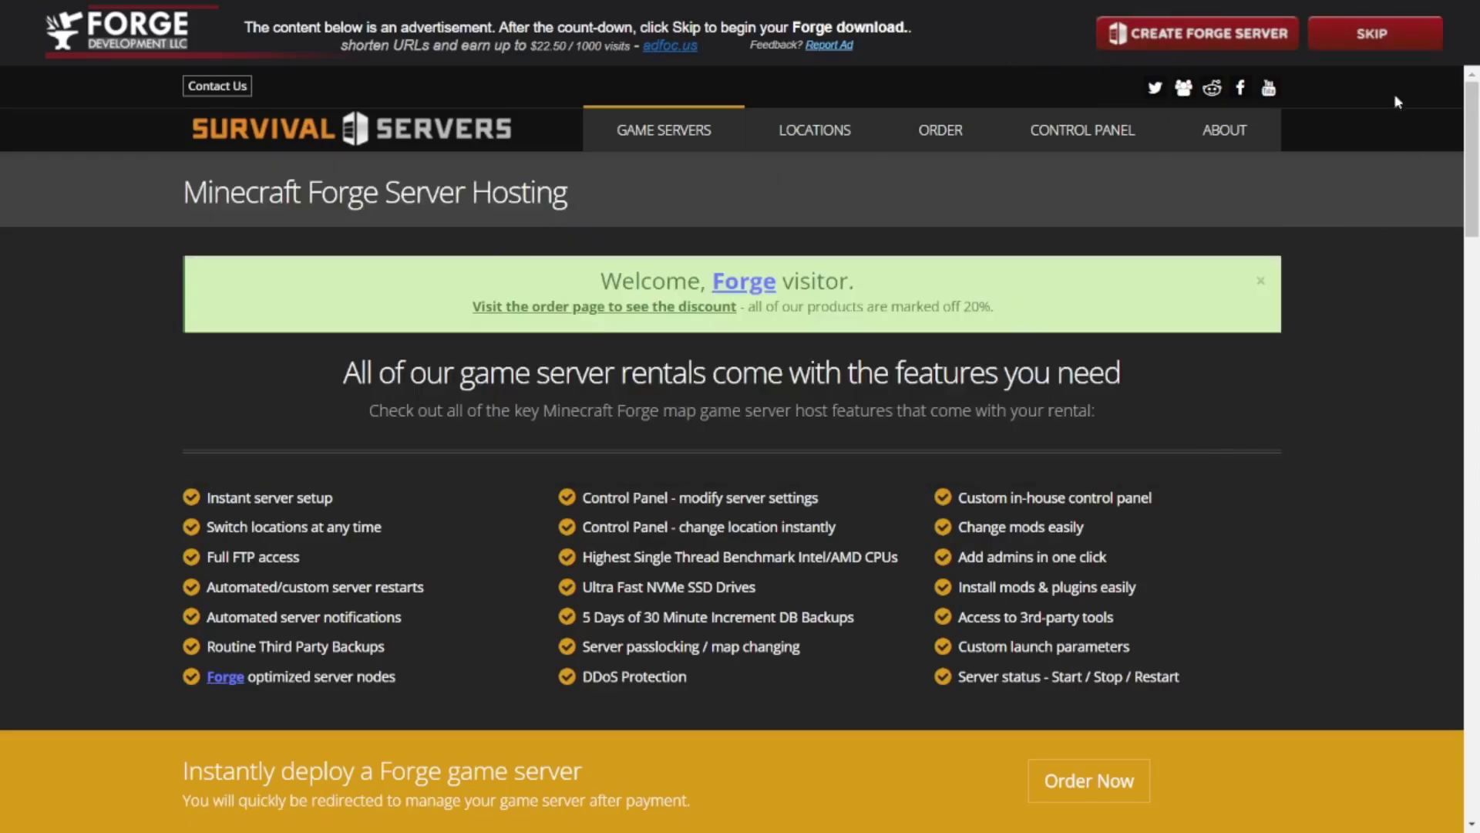
left_click(1372, 46)
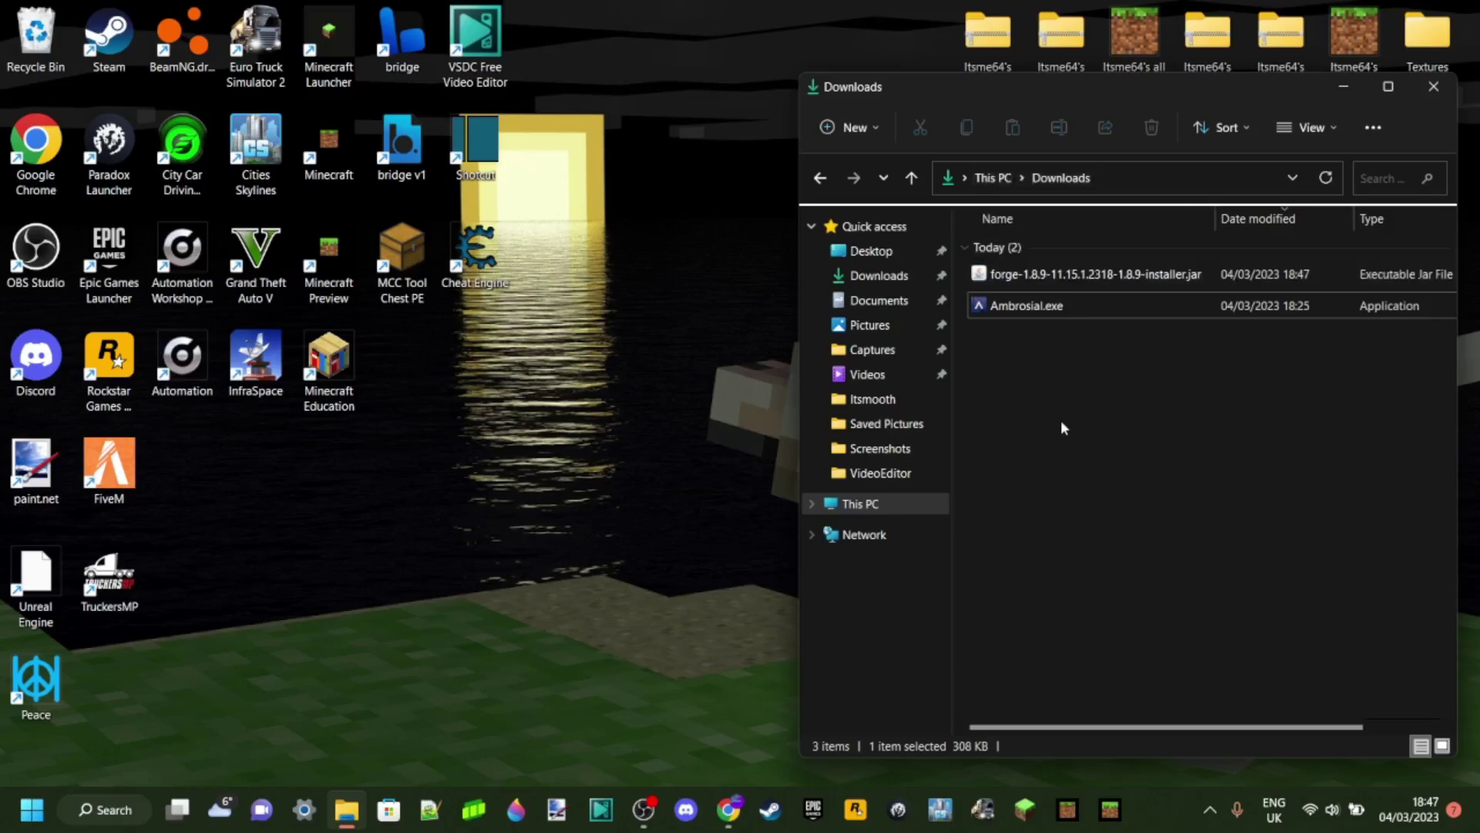
Run forge-1.8.9-11.15.1.2318-1.8.9-installer.jar from the Downloads folder.
left_click(1070, 276)
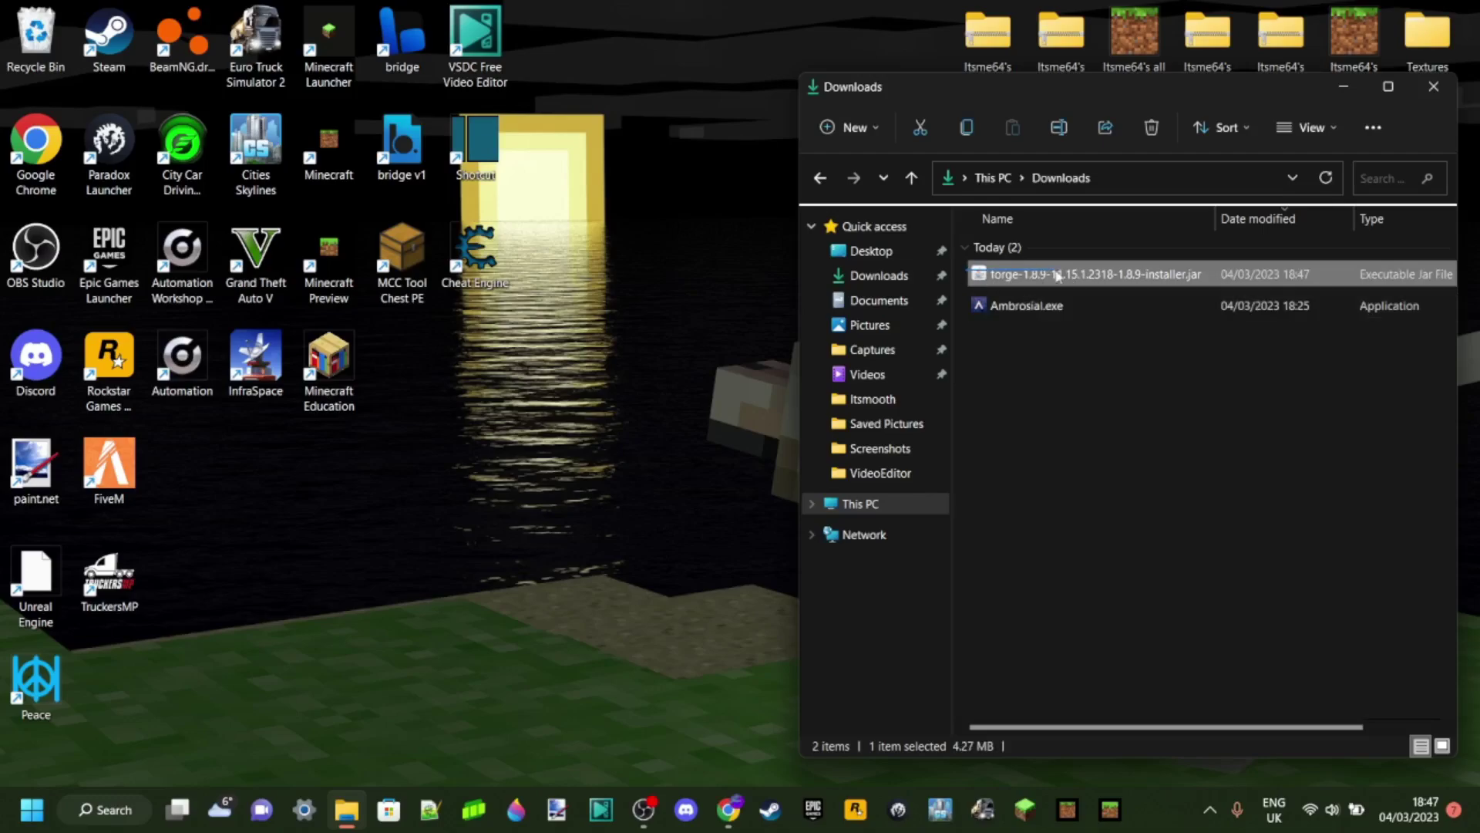
left_click(1172, 385)
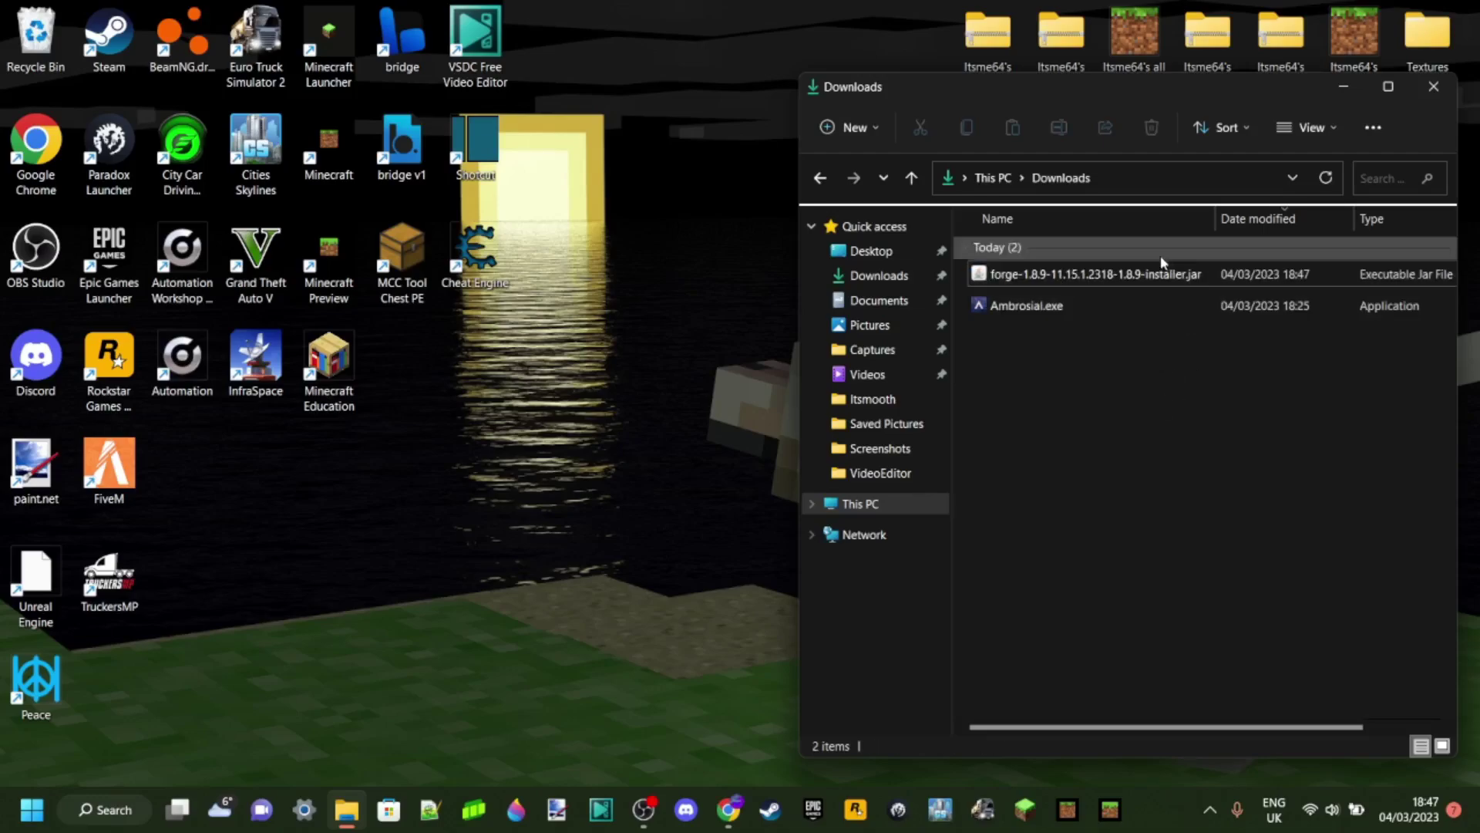
left_click(1043, 281)
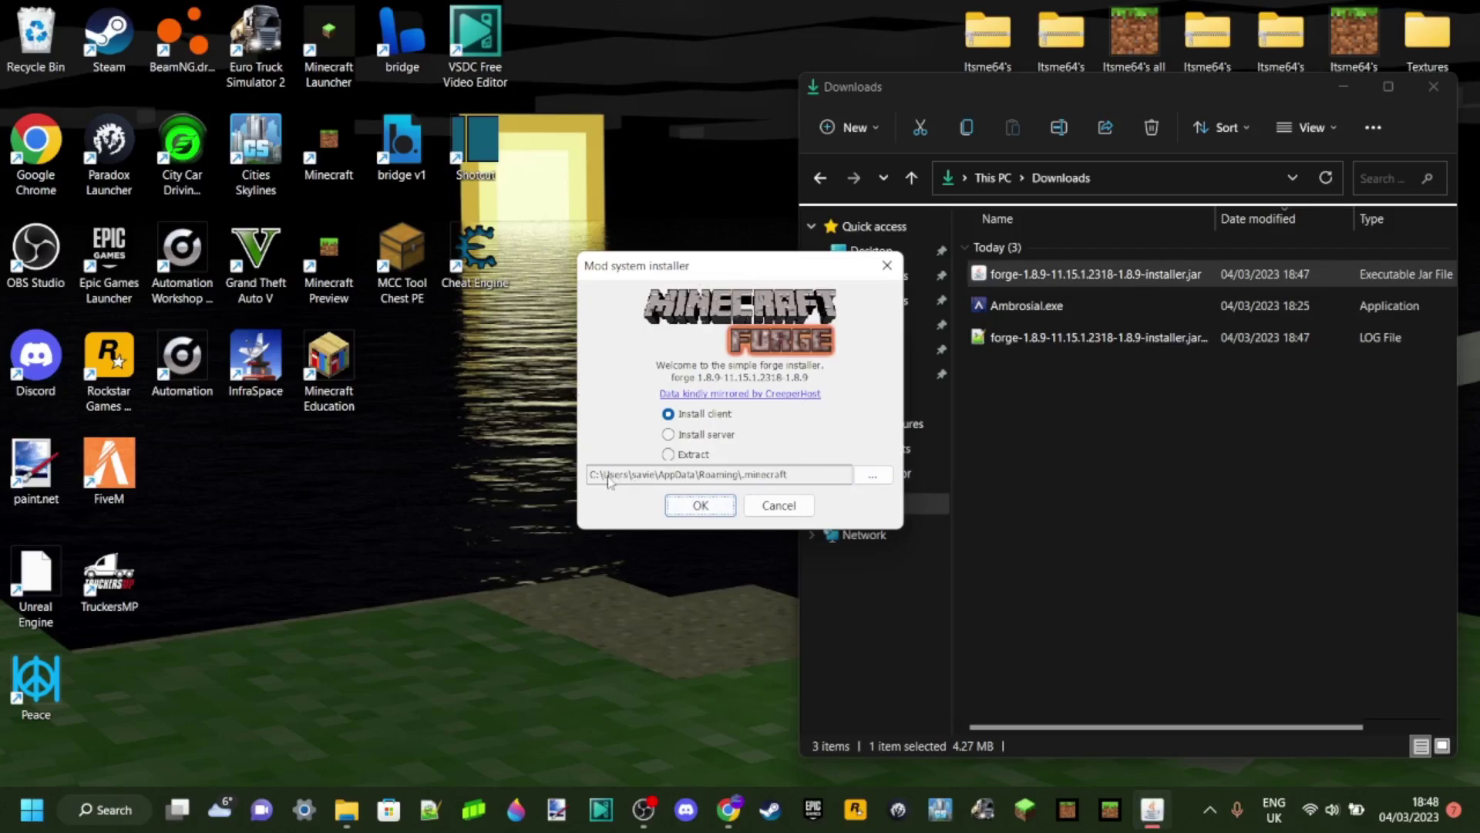
Check the target folder without changing it, and install the Forge client into the default .minecraft folder.
left_click(874, 477)
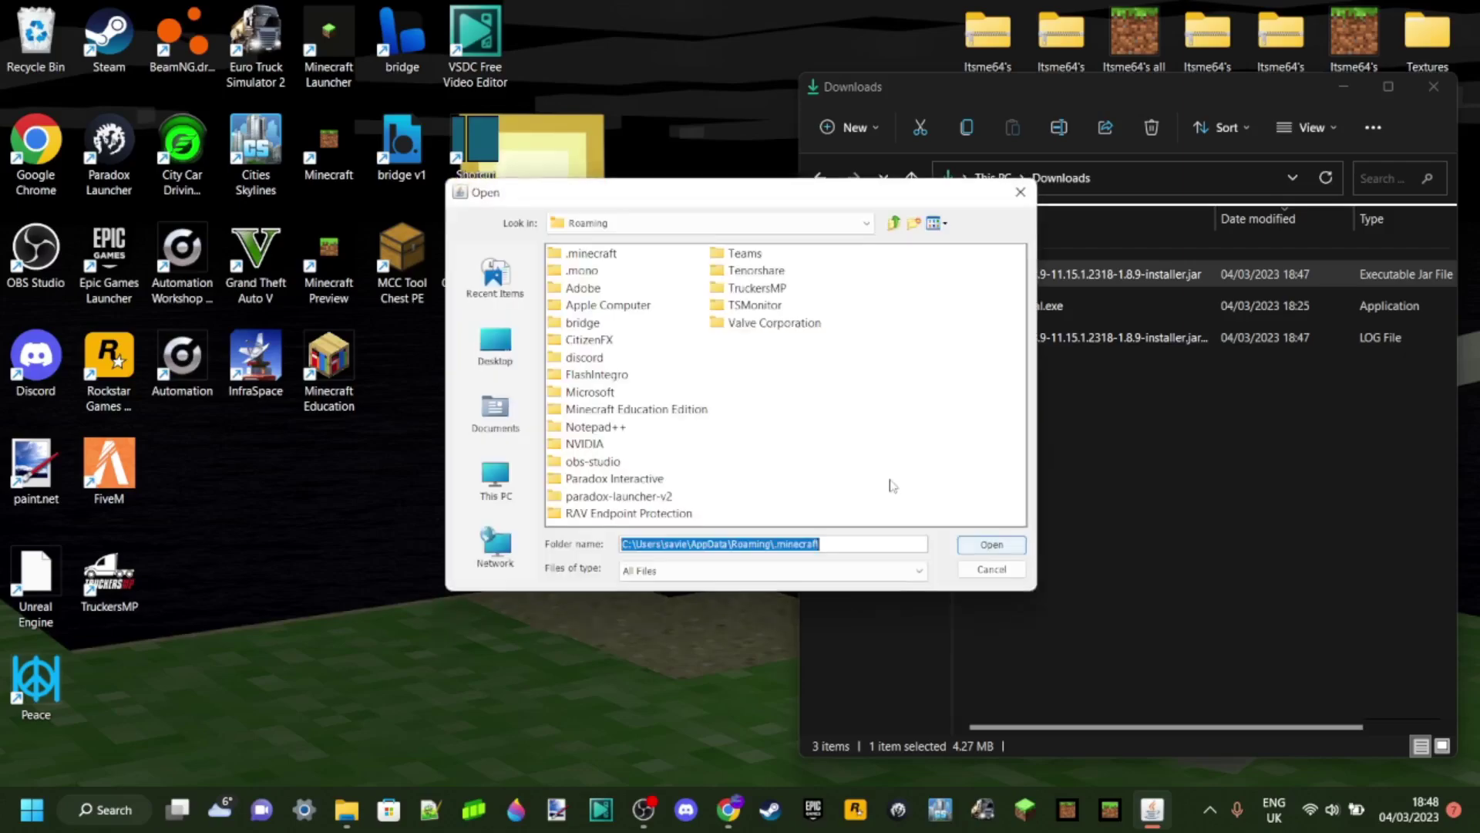
left_click(1020, 178)
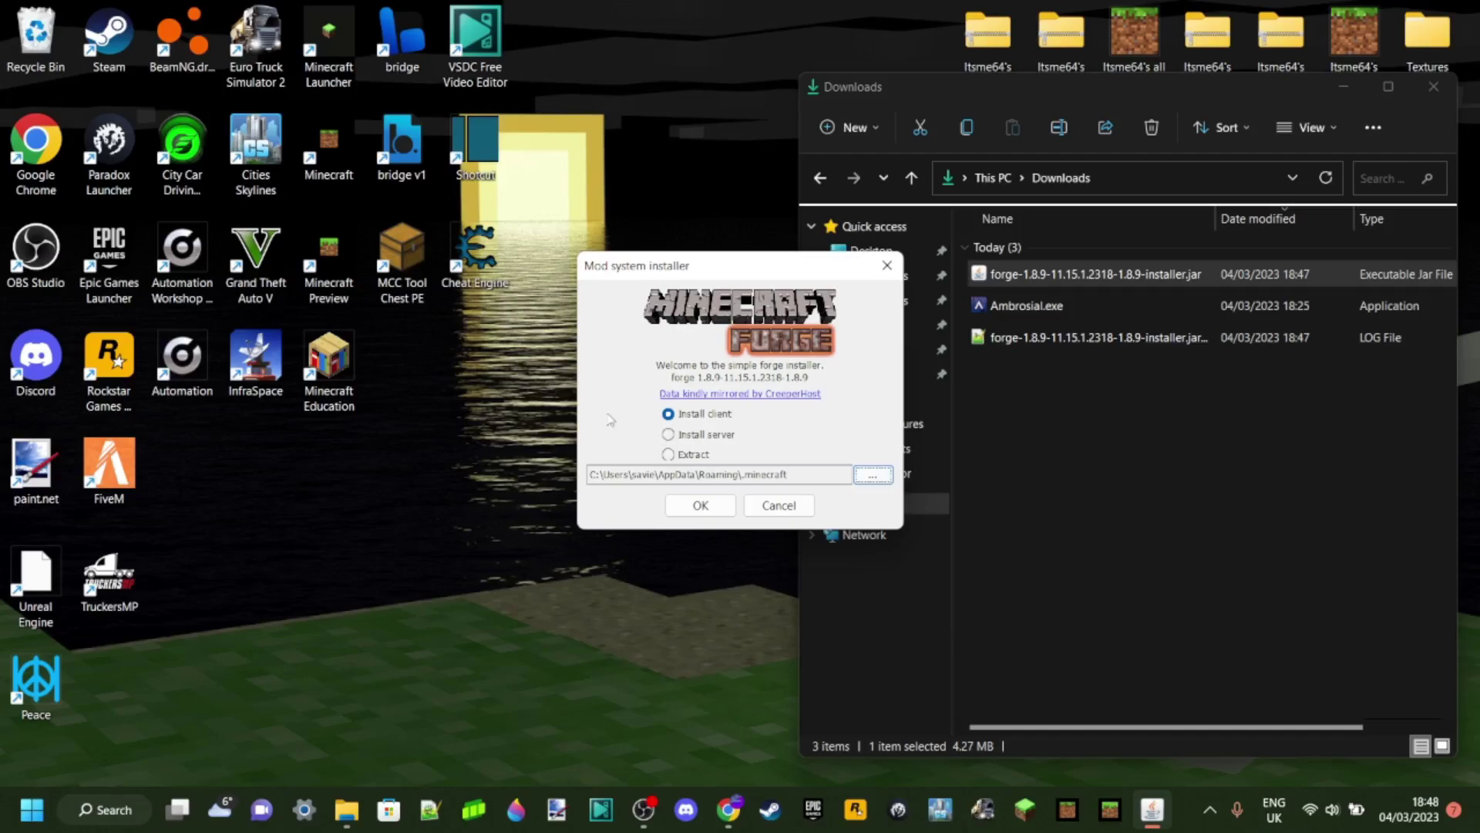
left_click(686, 511)
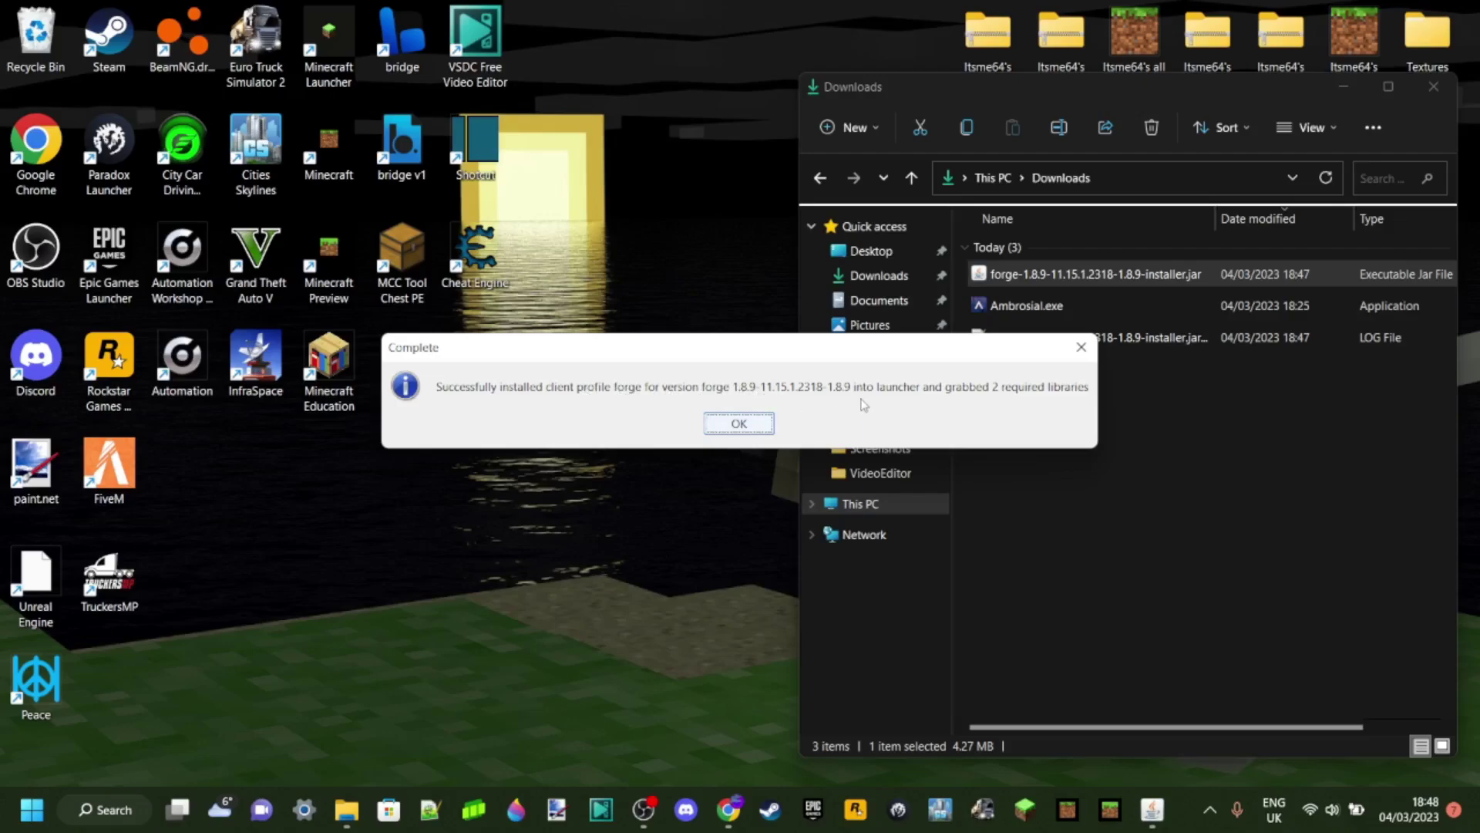
left_click(748, 429)
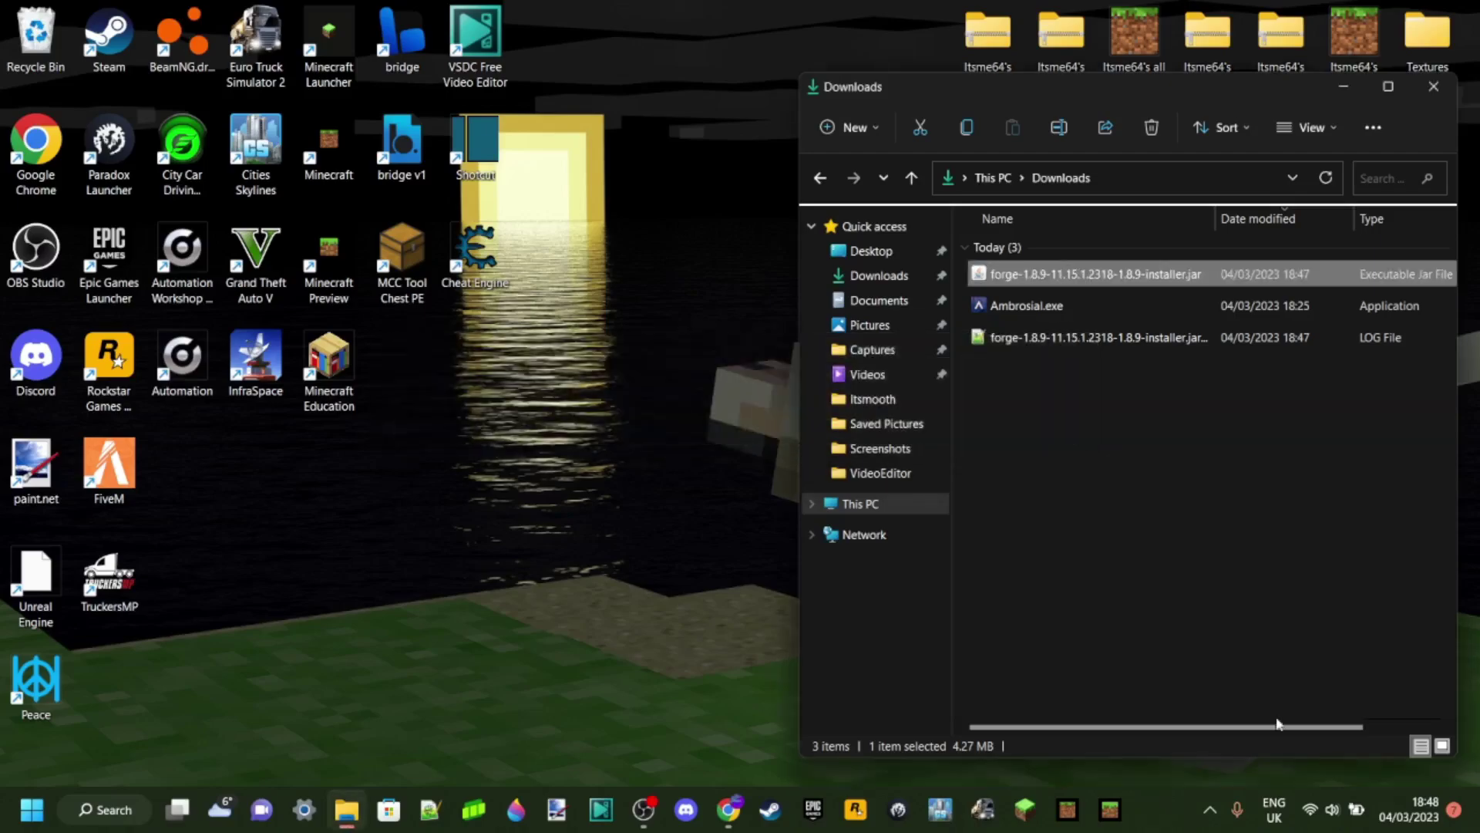
left_click(1296, 626)
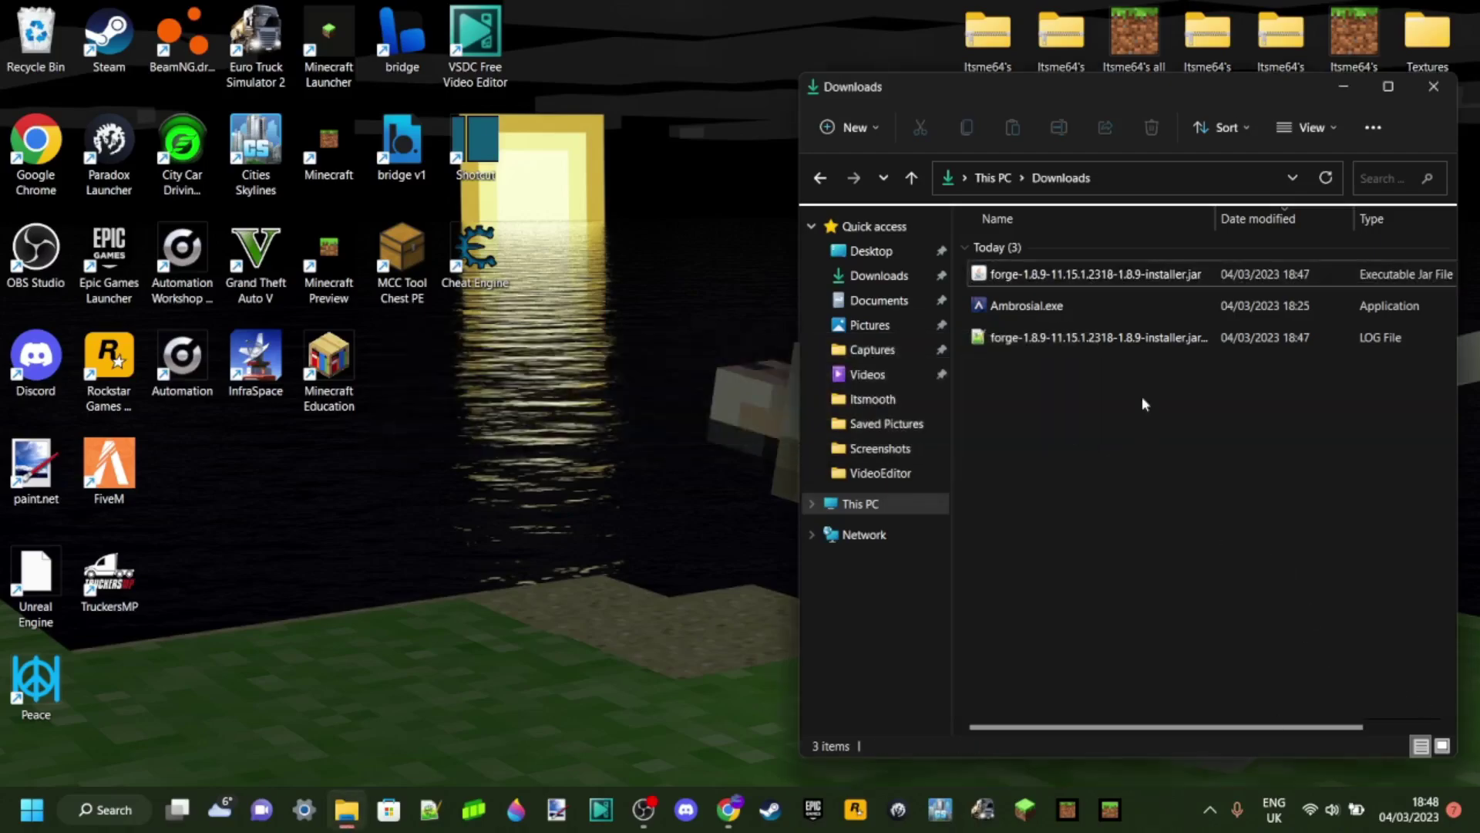
Examine the Forge installer's log file from the Downloads folder, and close both the log and the folder window.
double_click(1118, 336)
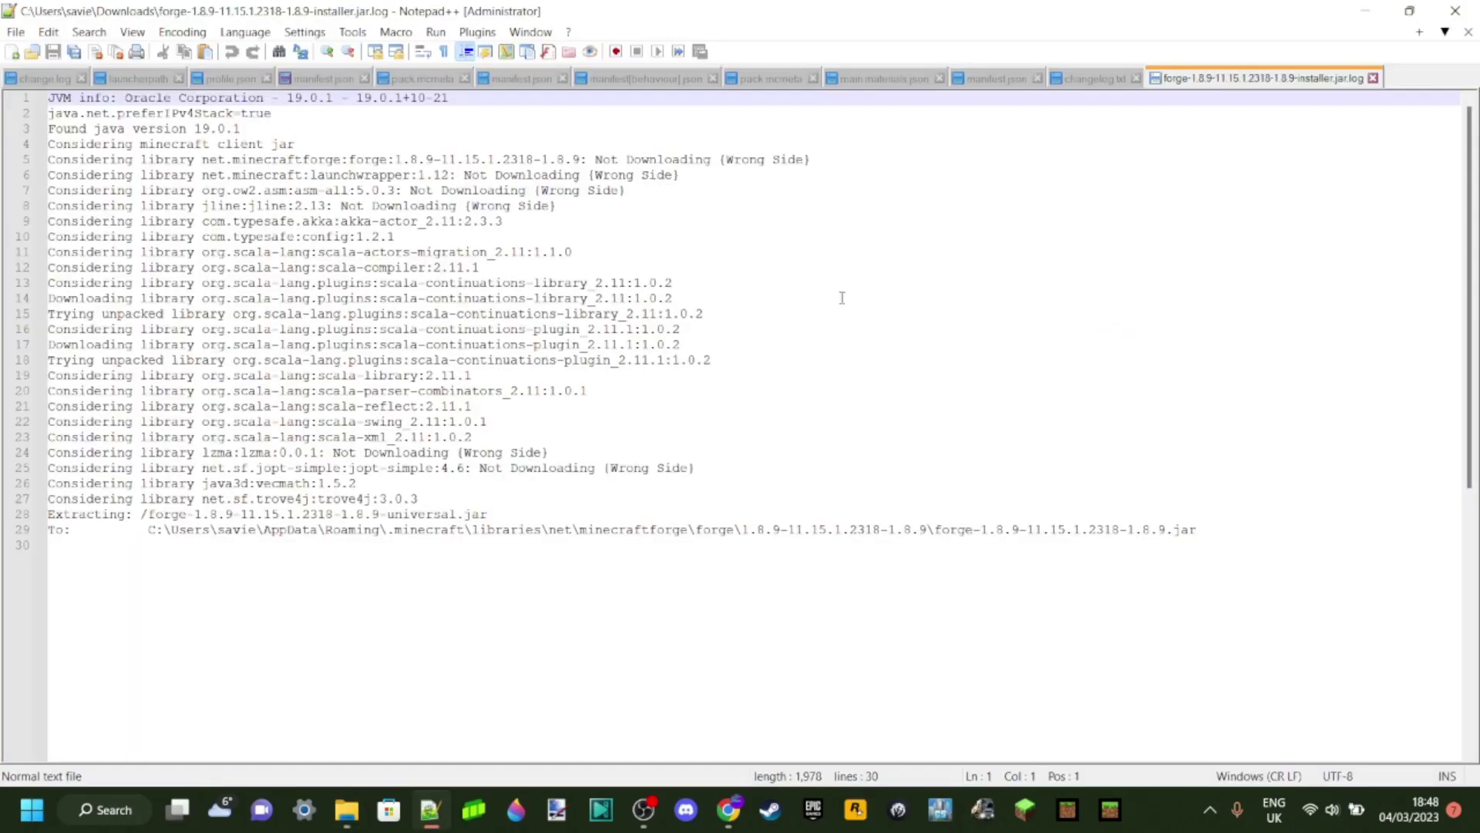
left_click_drag(1223, 529, 42, 104)
left_click(225, 175)
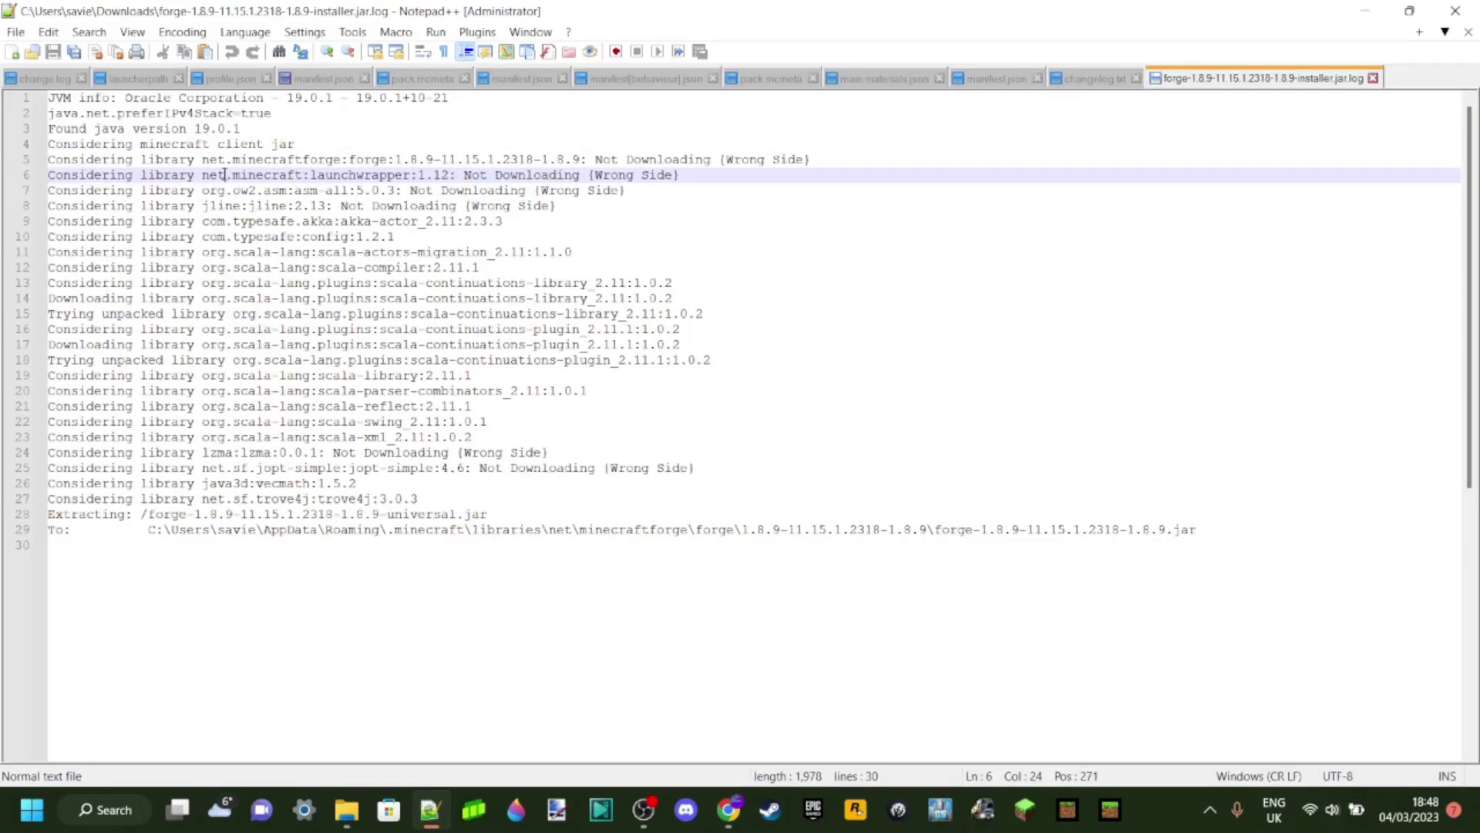
left_click(234, 314)
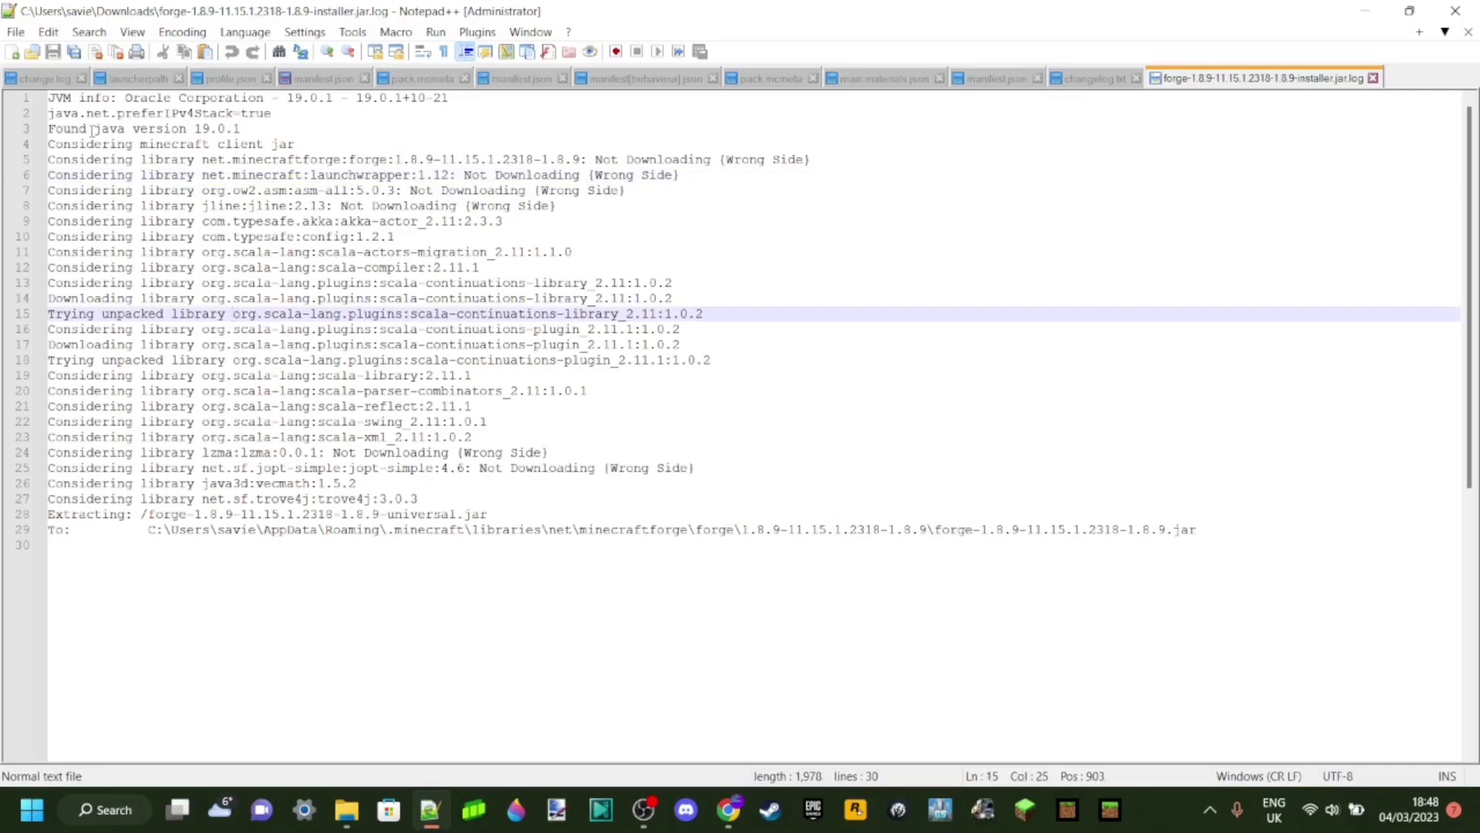
left_click_drag(48, 98, 1205, 532)
left_click(1205, 532)
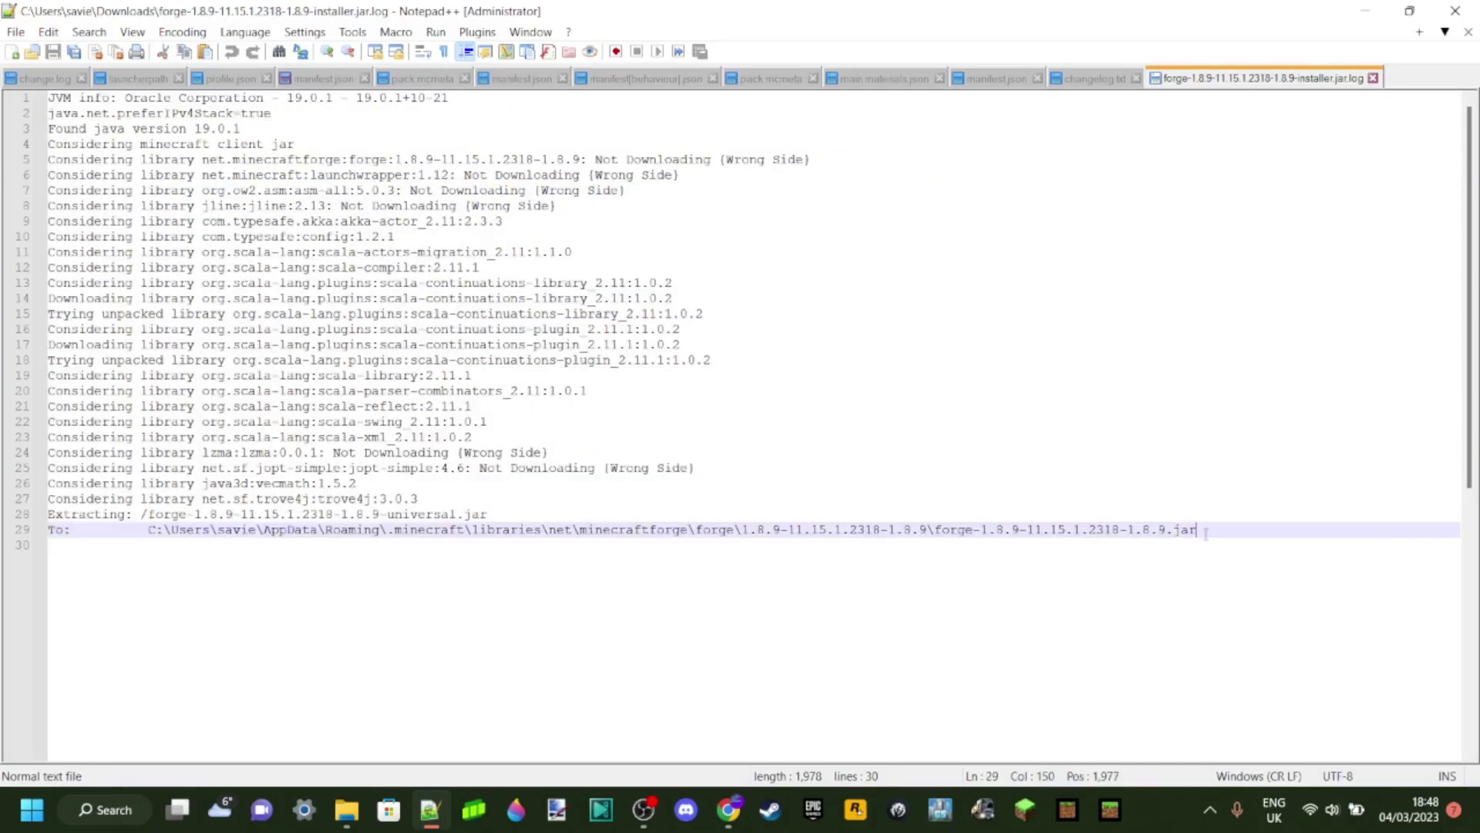
left_click(1454, 10)
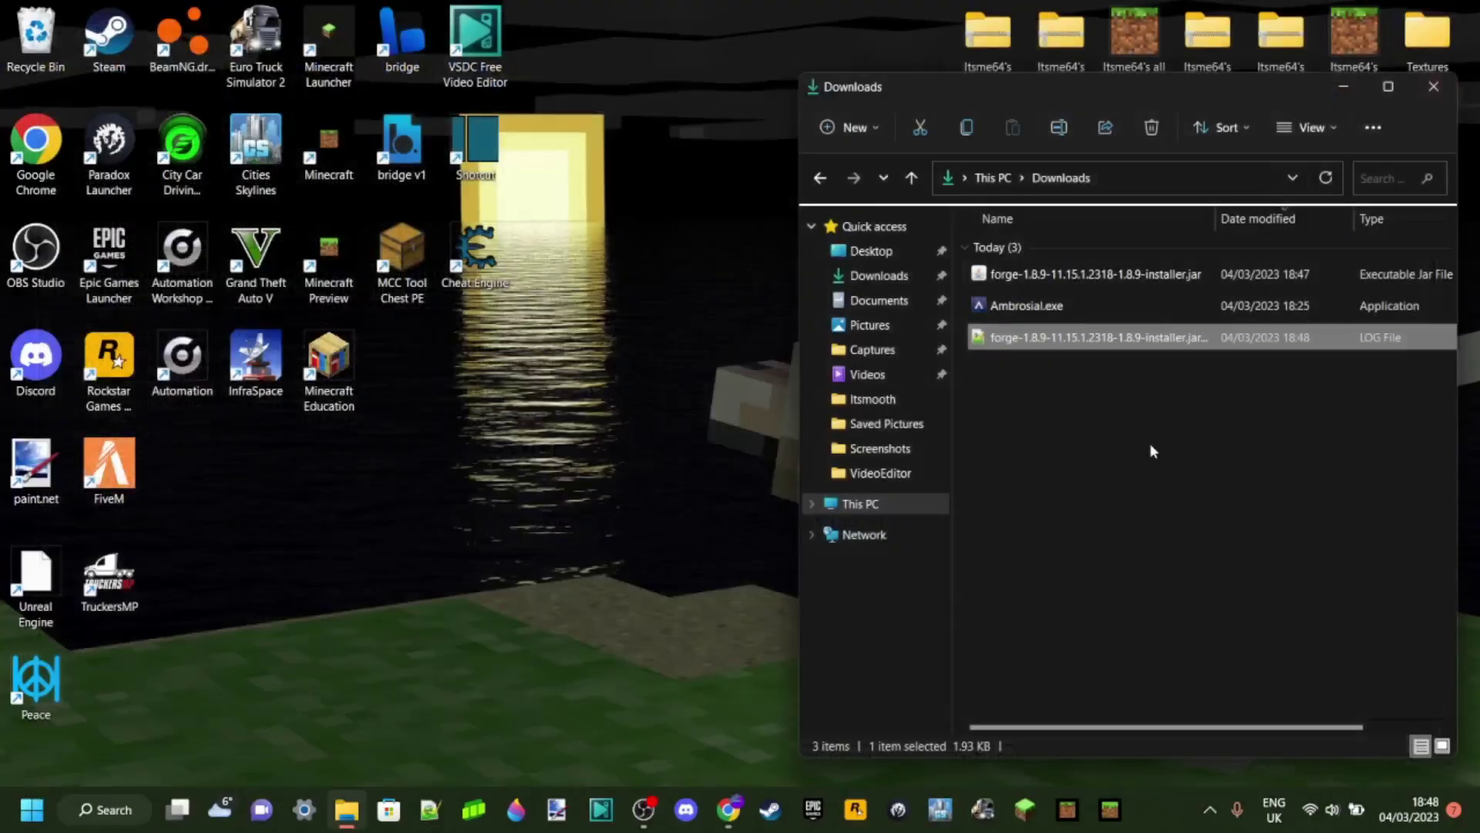
left_click(1432, 91)
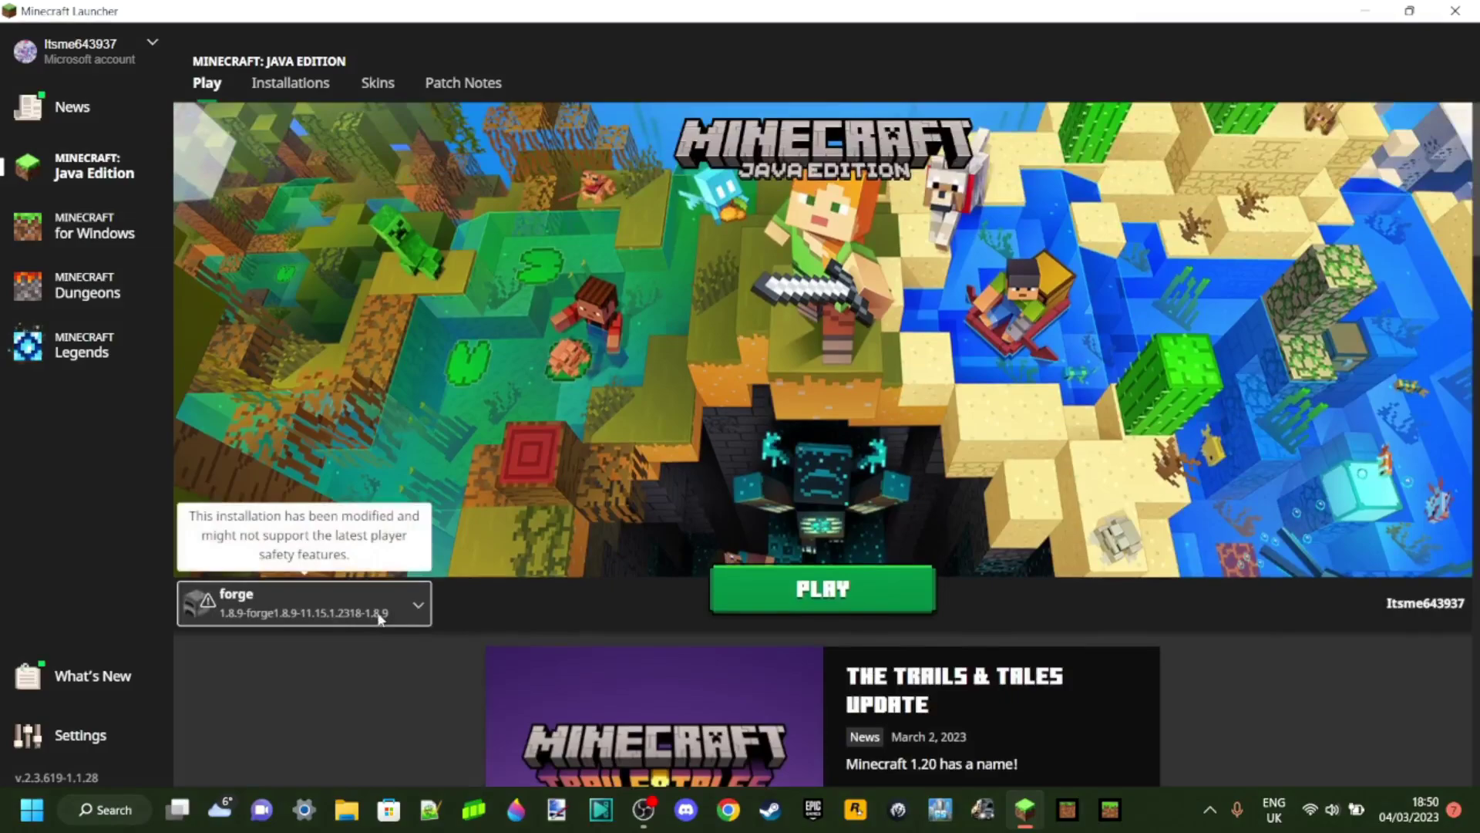
Look through the launcher's list of playable Java Edition versions, keeping the forge 1.8.9 profile selected.
left_click(380, 614)
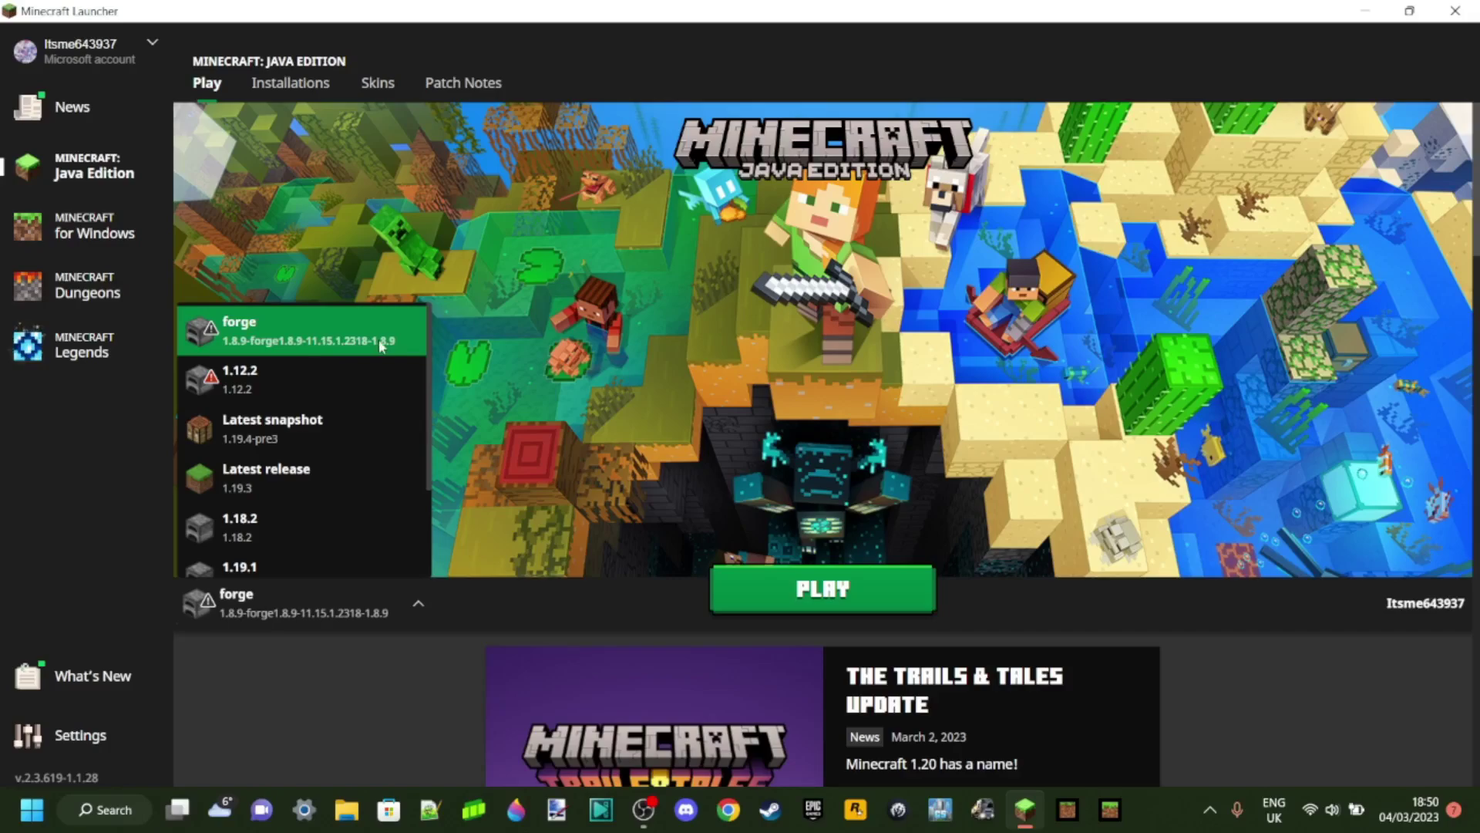
left_click(535, 614)
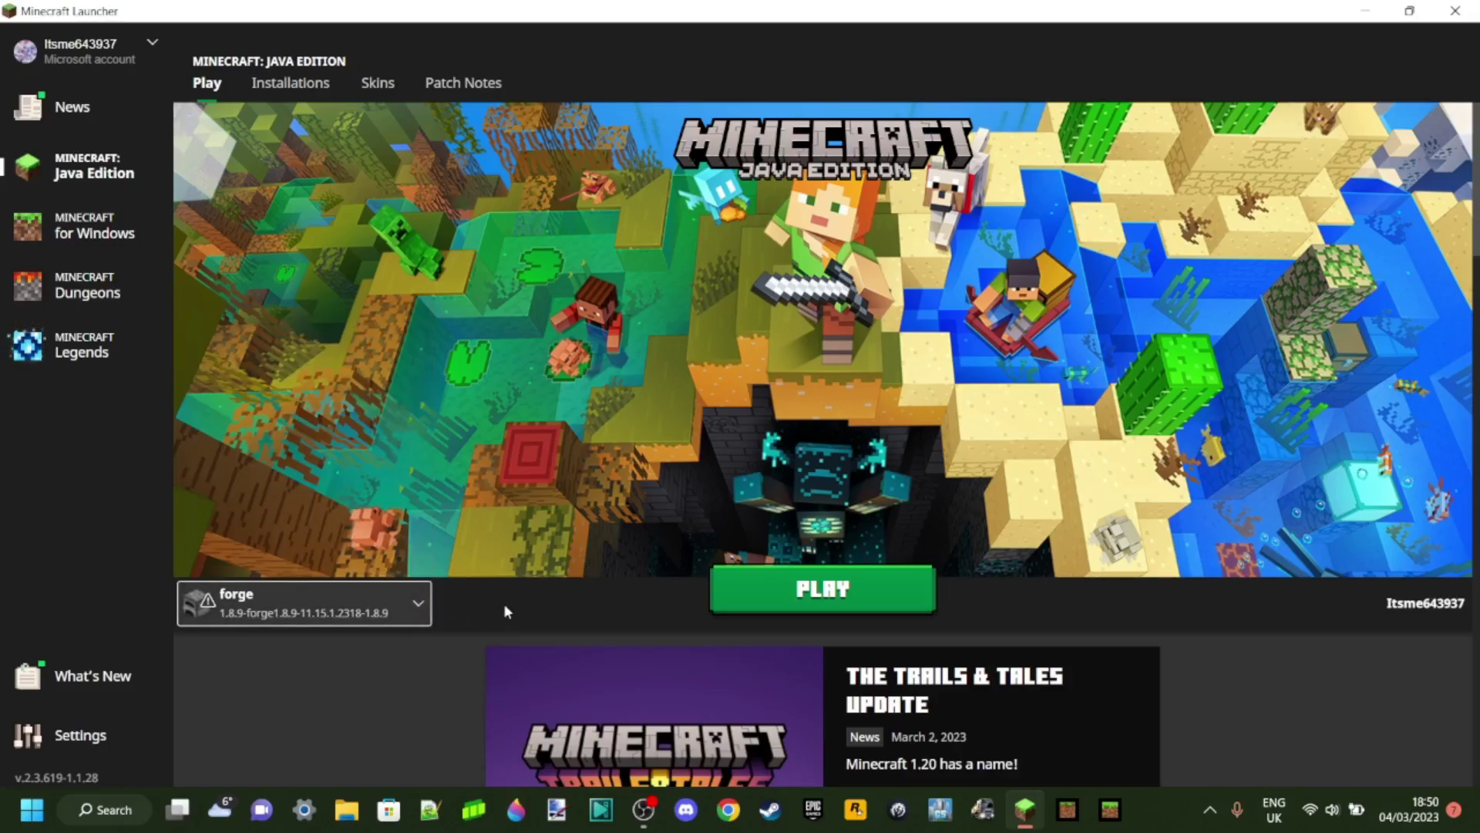
left_click(386, 609)
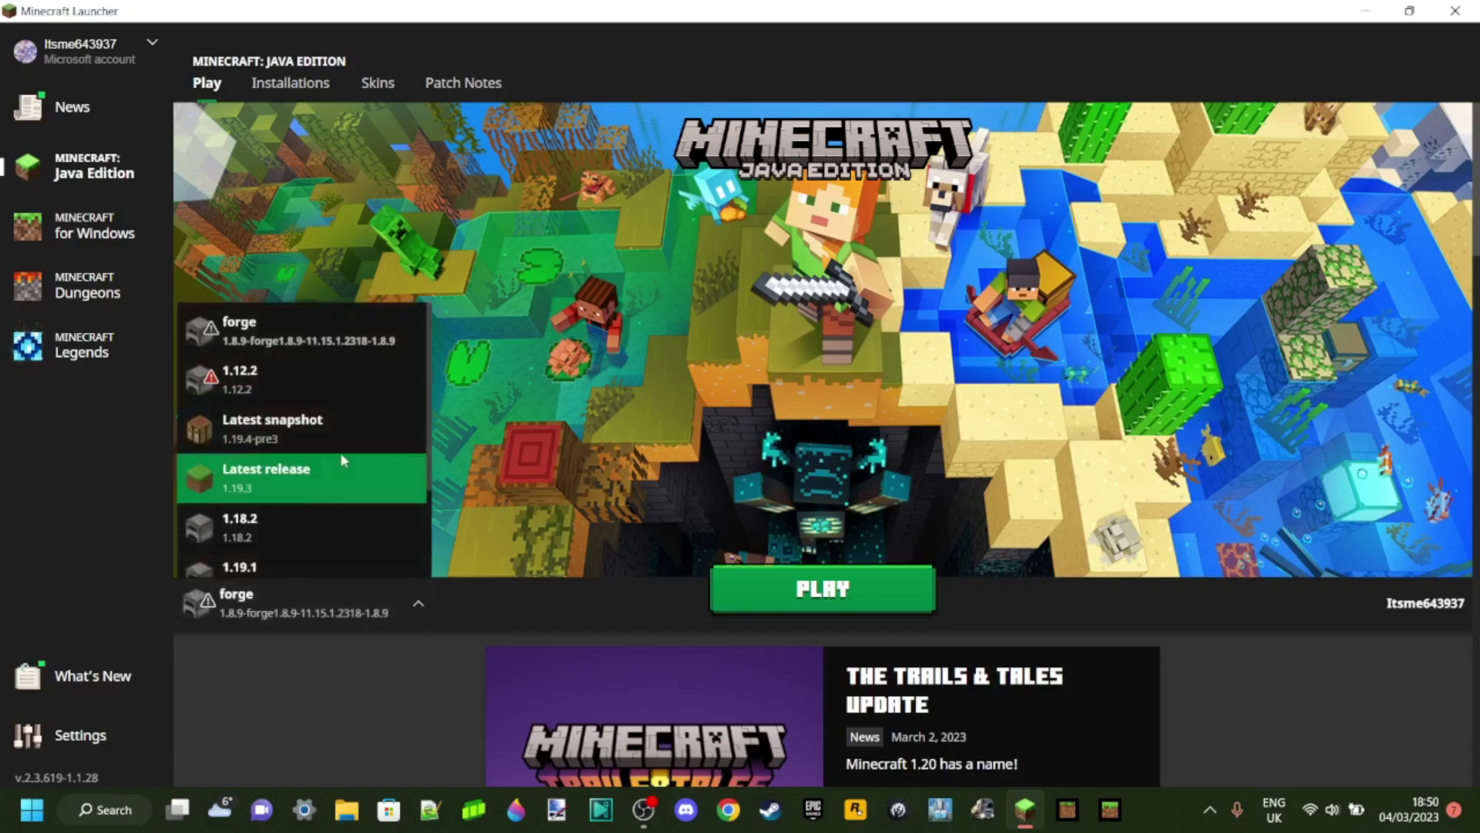
scroll(338, 470, "down", 3)
left_click(508, 609)
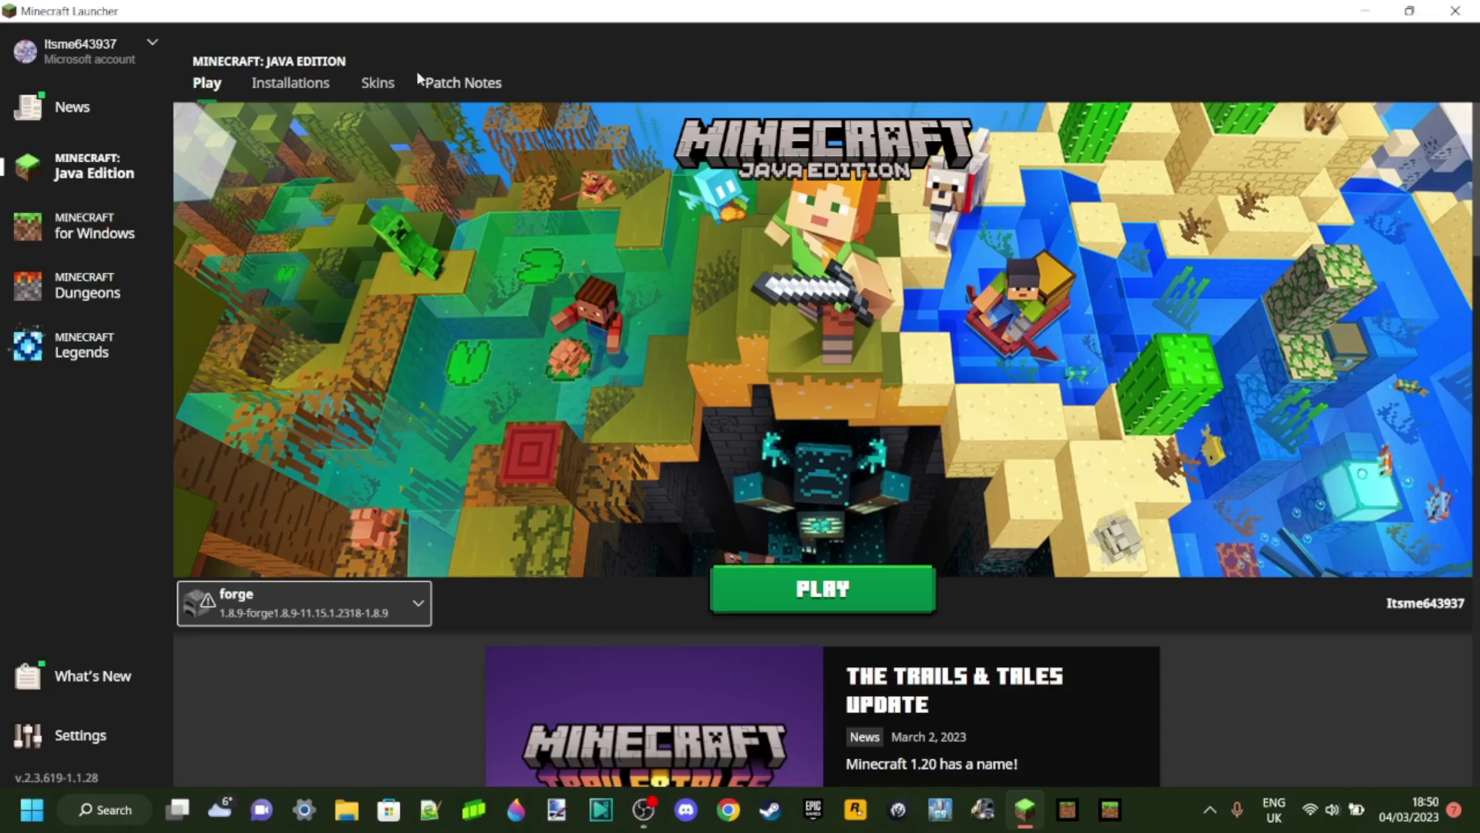
View the Java Edition installations and the additional options available for the forge installation.
left_click(290, 82)
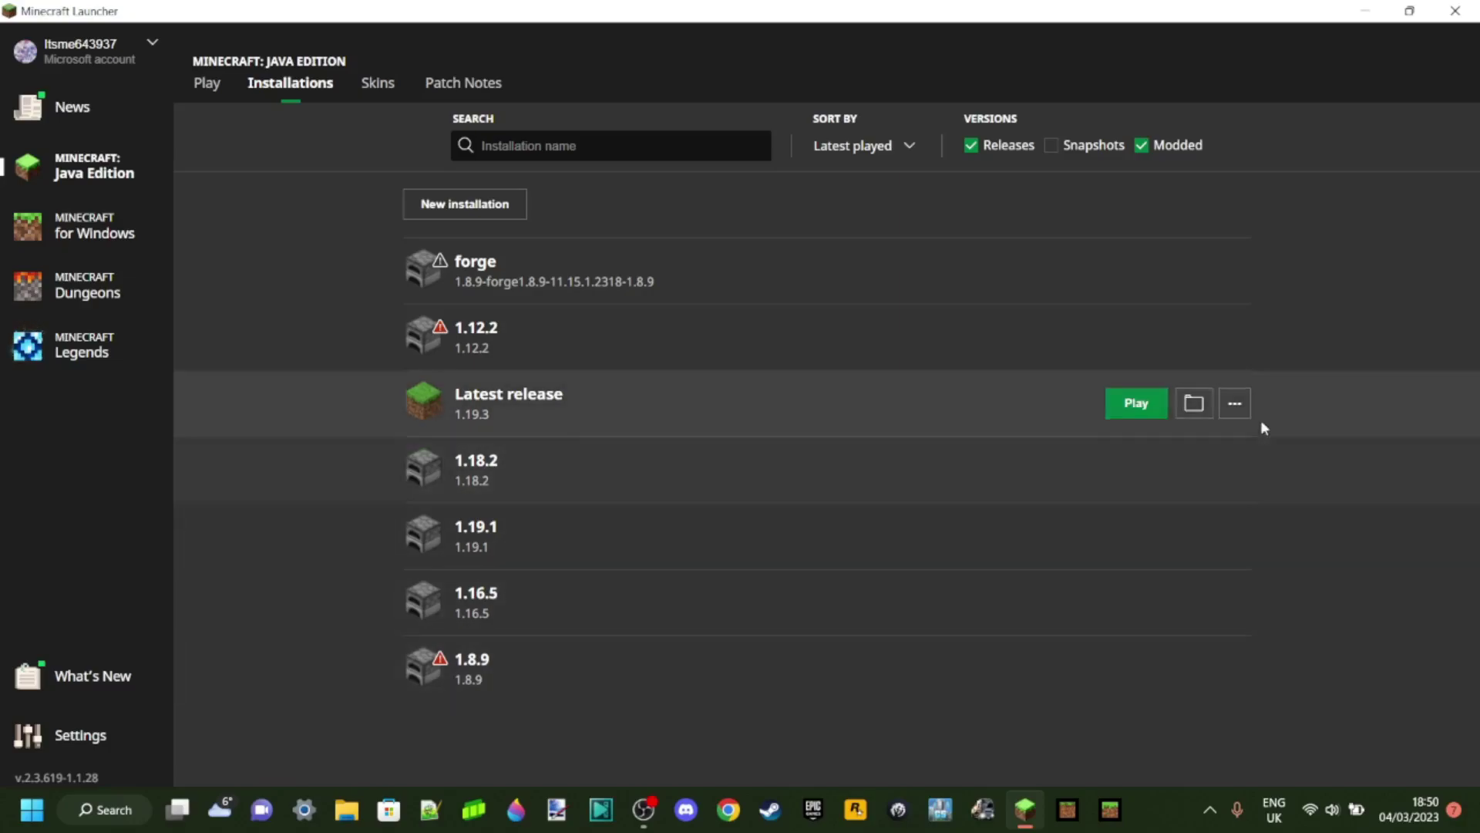
left_click(1234, 271)
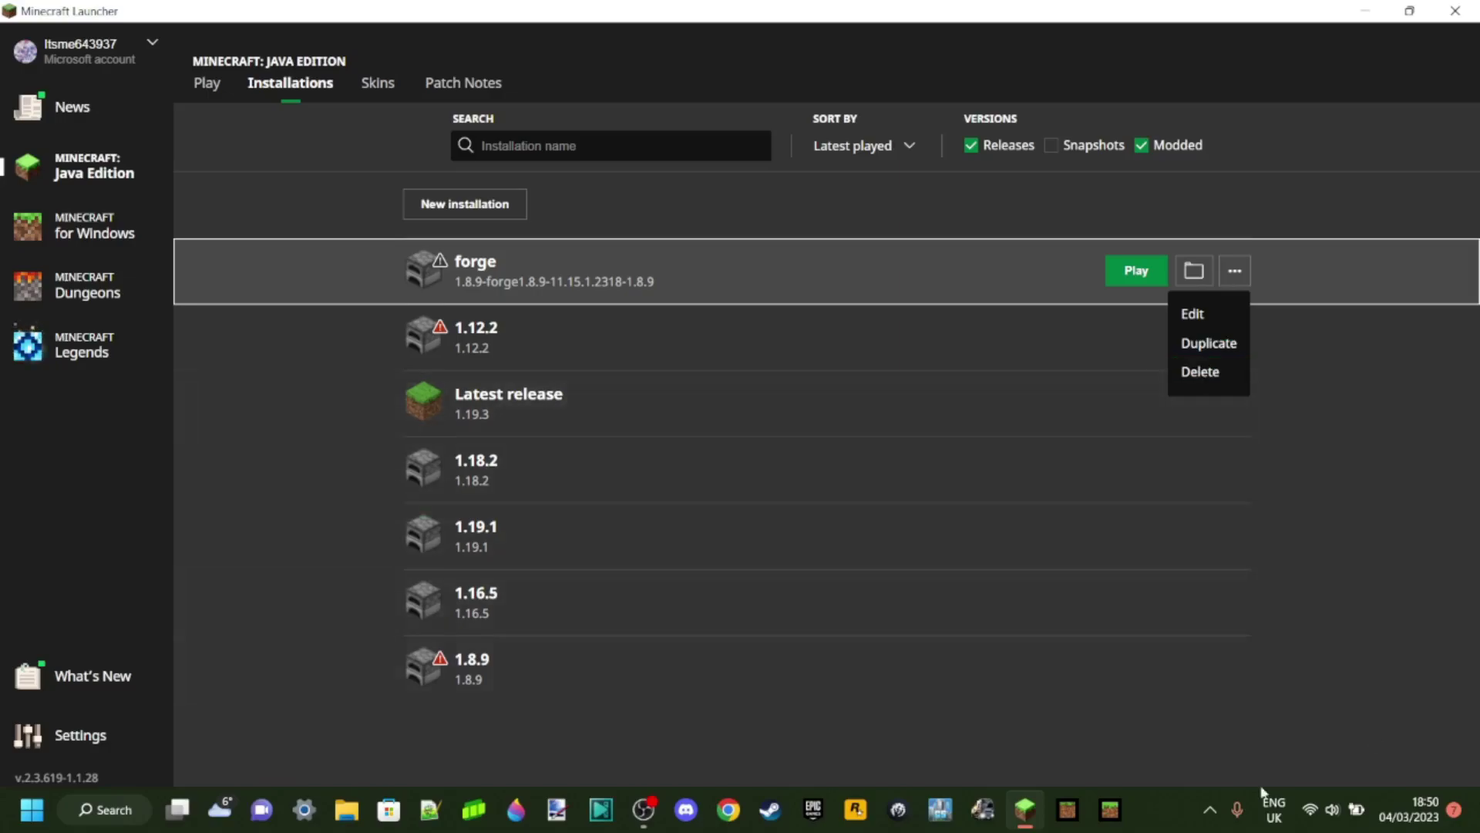
left_click(993, 743)
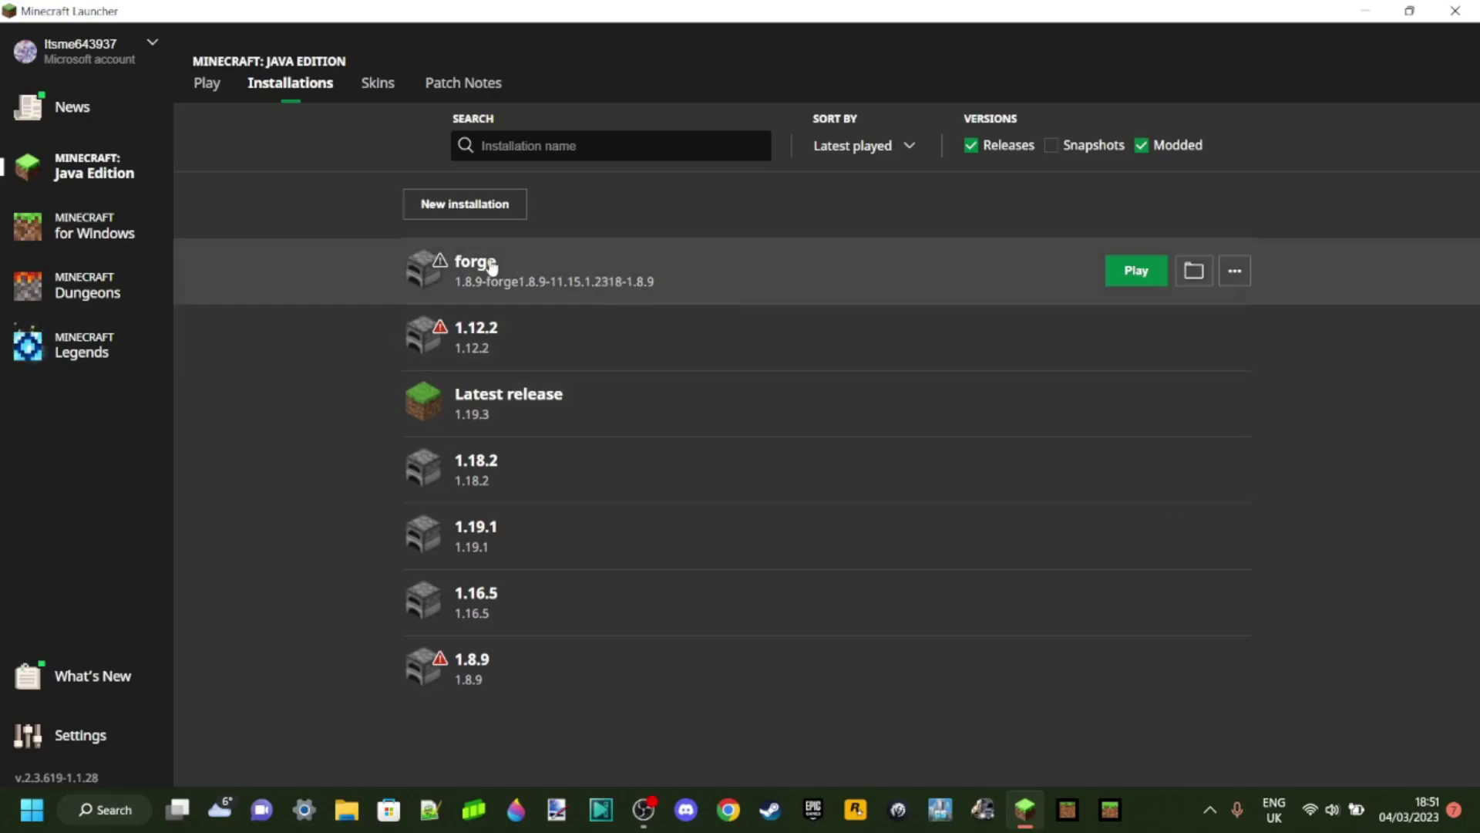
Return to the Java Edition launch page and start the game with the forge 1.8.9 profile.
left_click(213, 91)
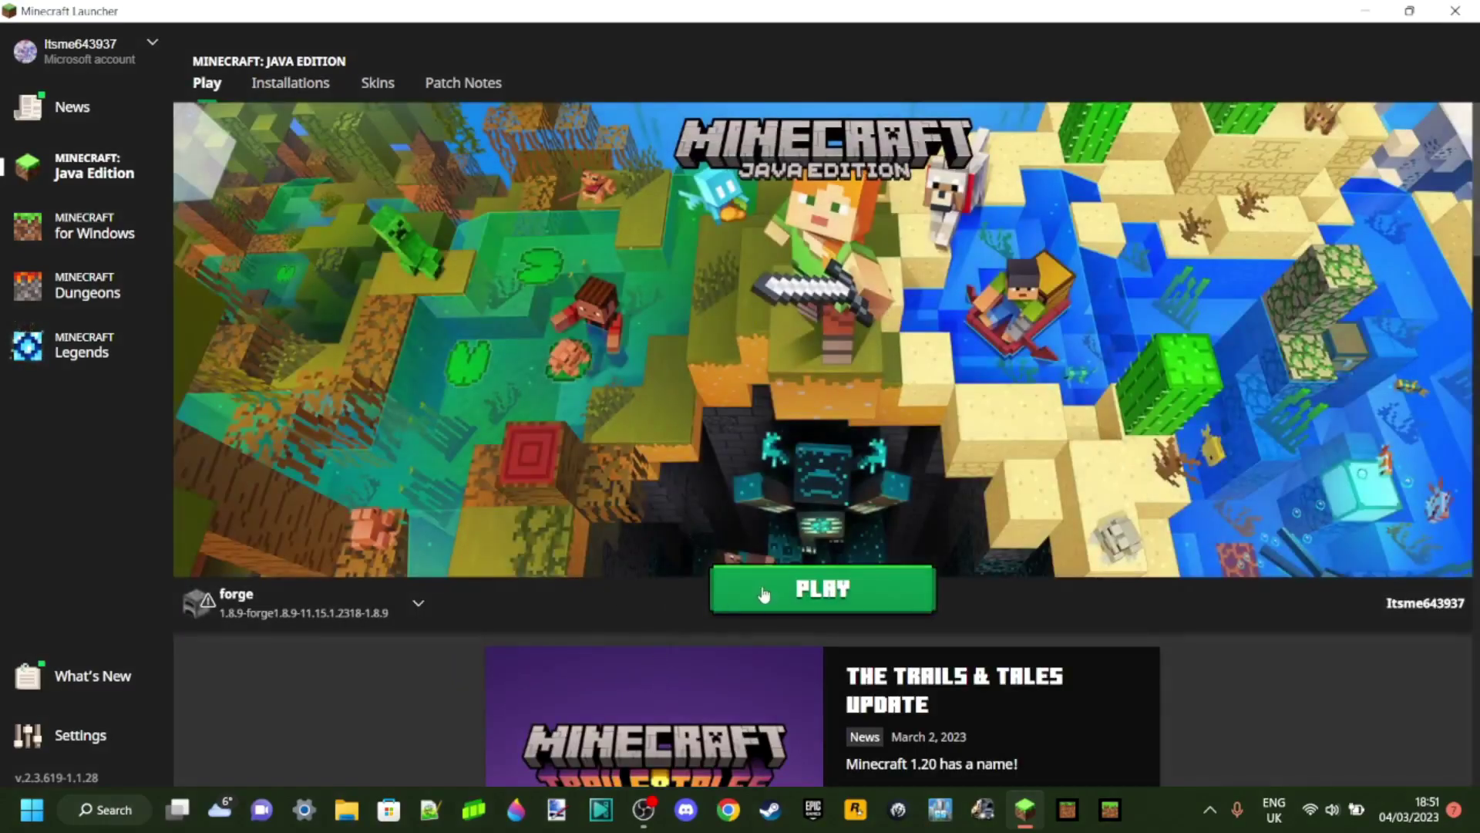
left_click(763, 593)
left_click(513, 611)
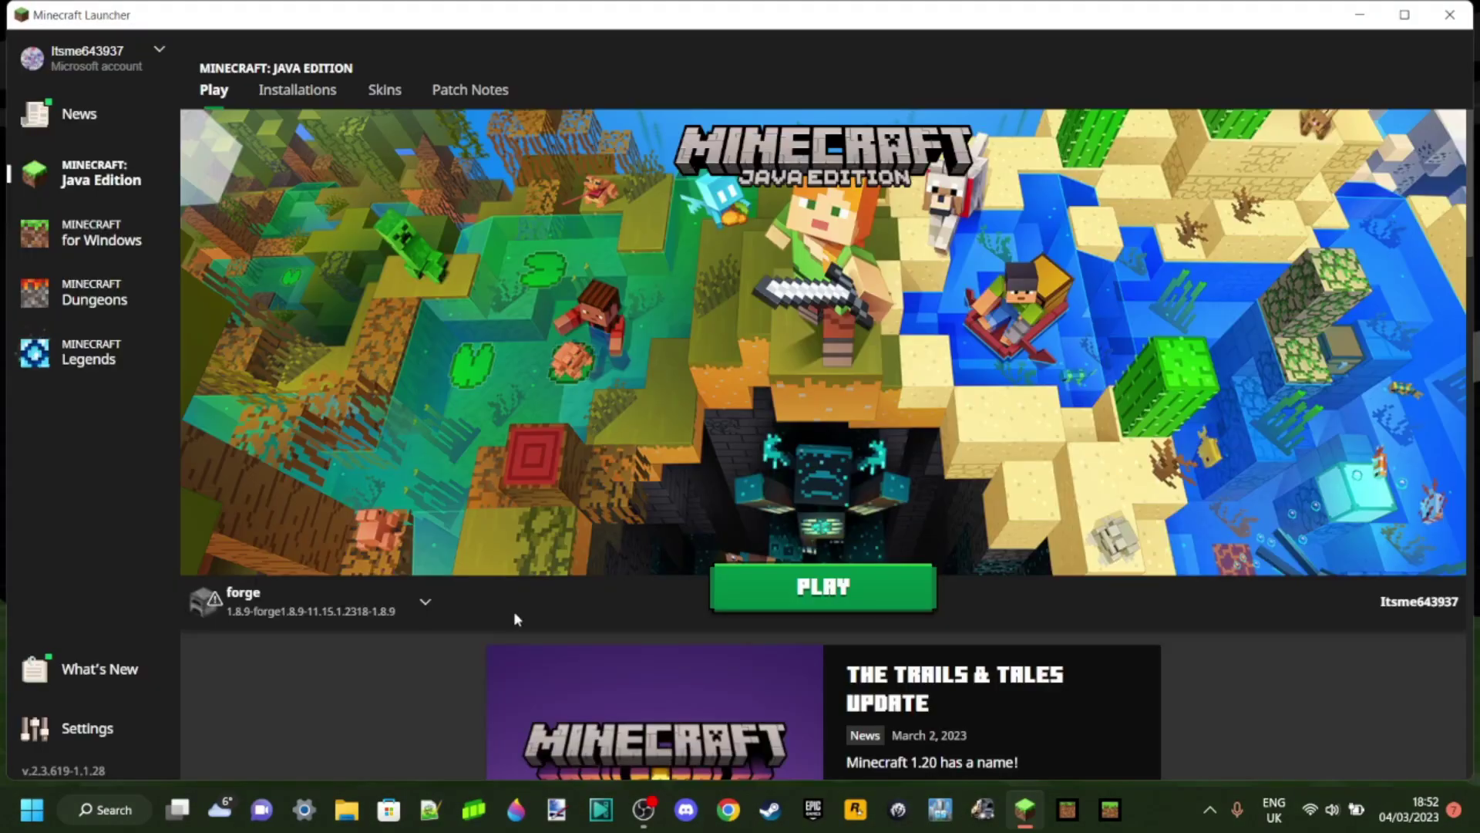
left_click(754, 591)
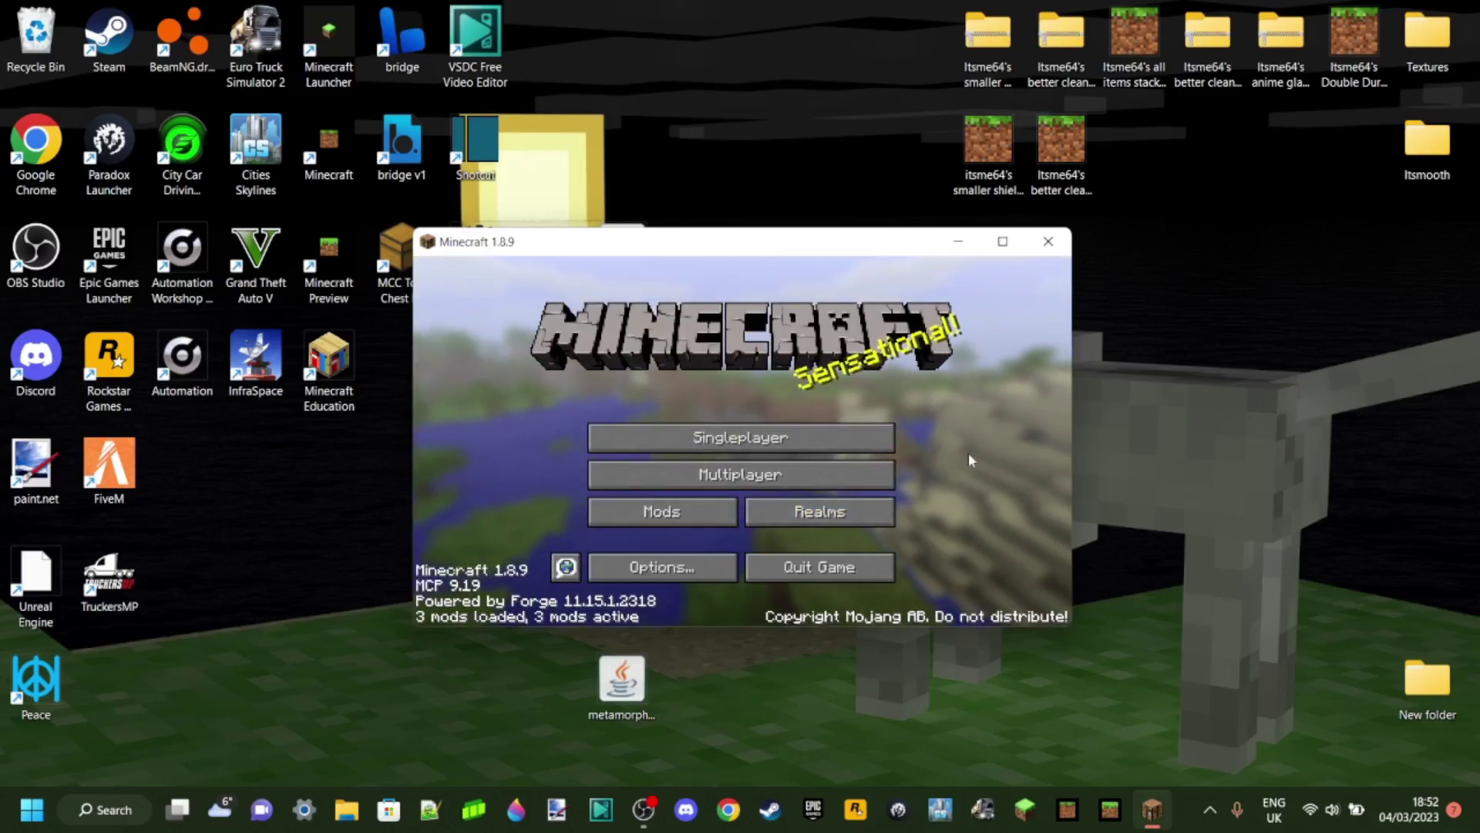
Maximize the Minecraft 1.8.9 window and examine the list of loaded mods, returning to the main menu.
left_click(1002, 241)
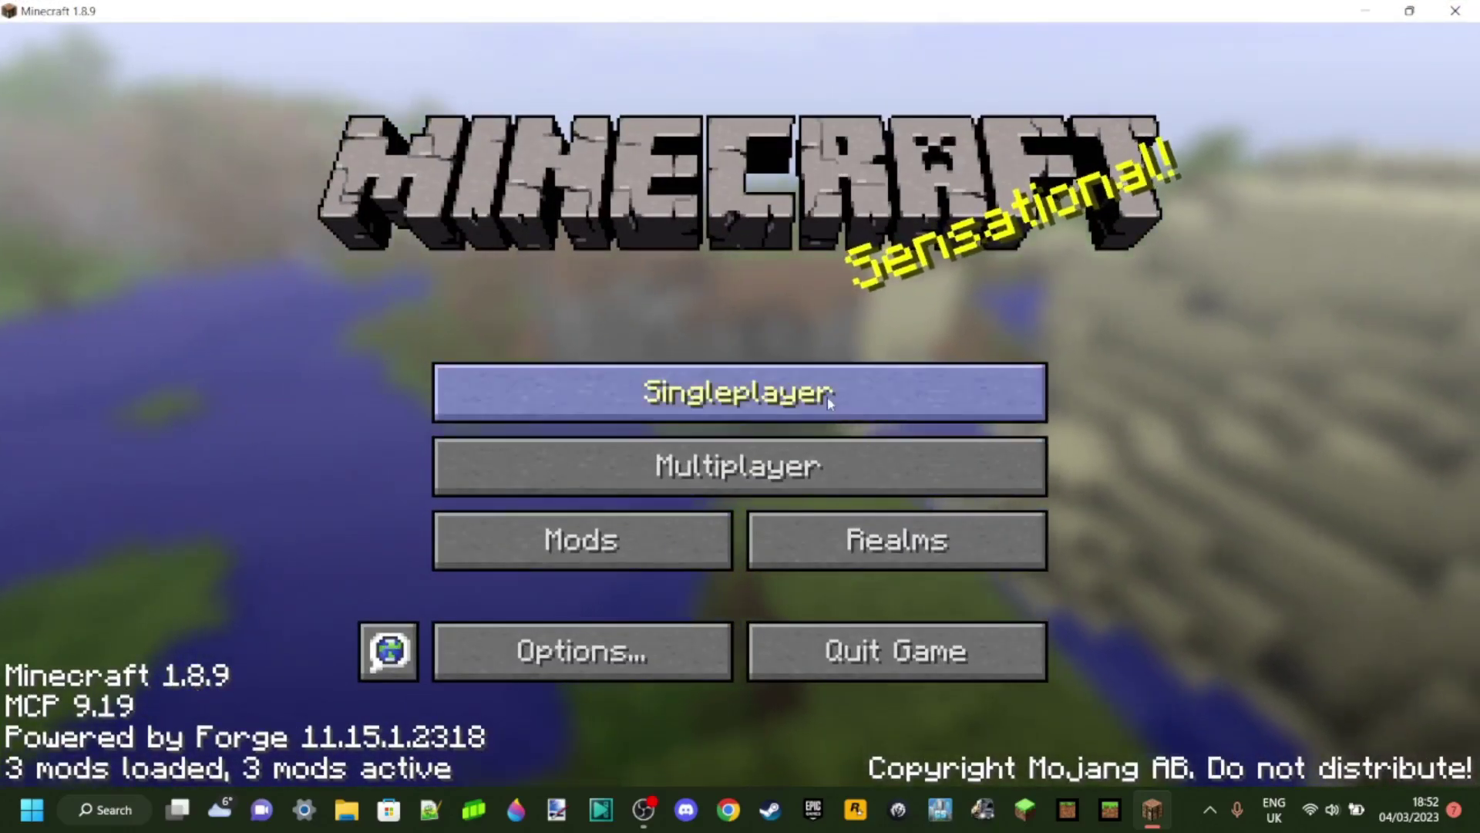
left_click(628, 539)
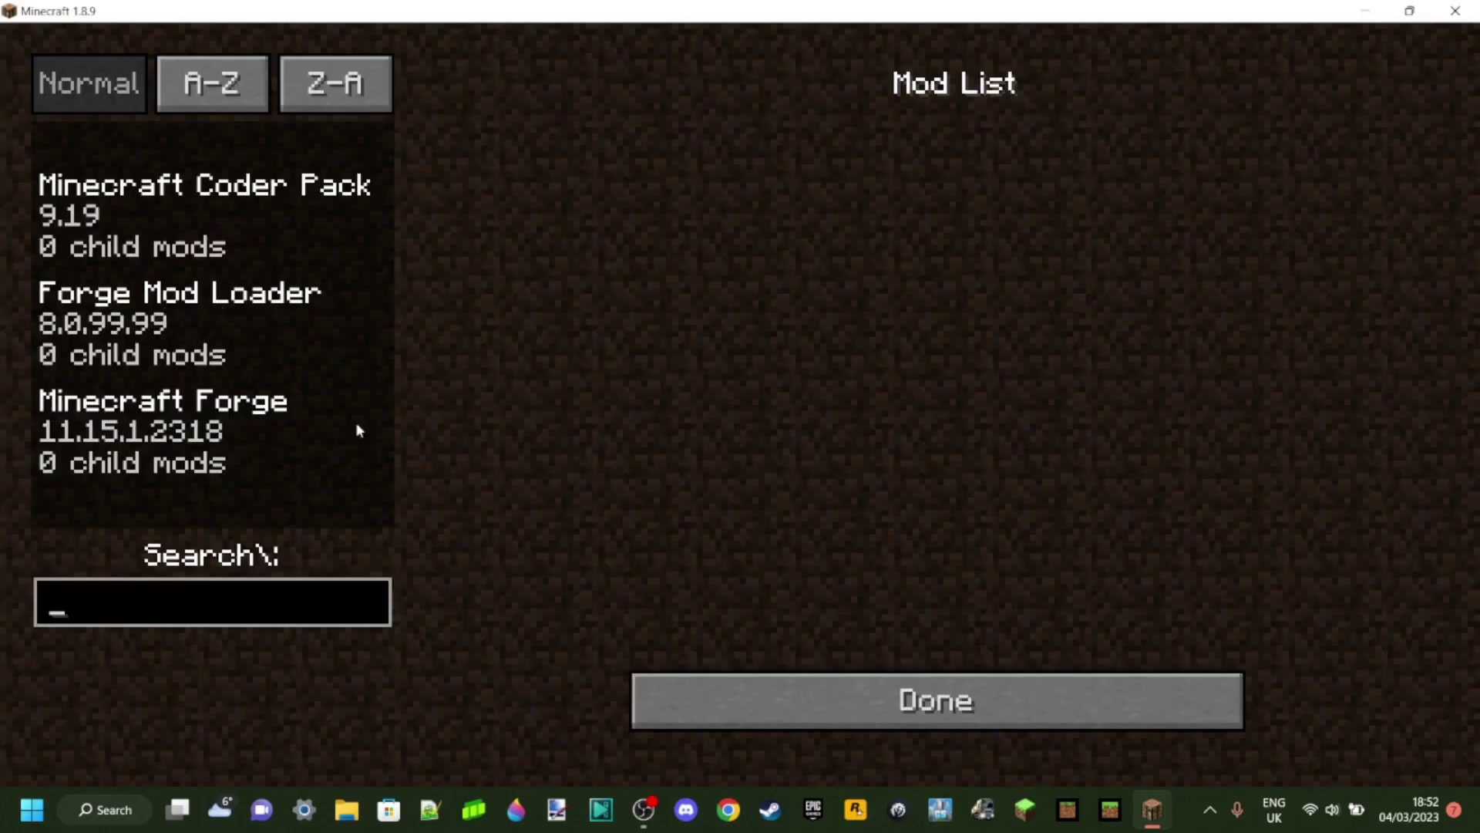
left_click(812, 700)
left_click(678, 563)
left_click(808, 700)
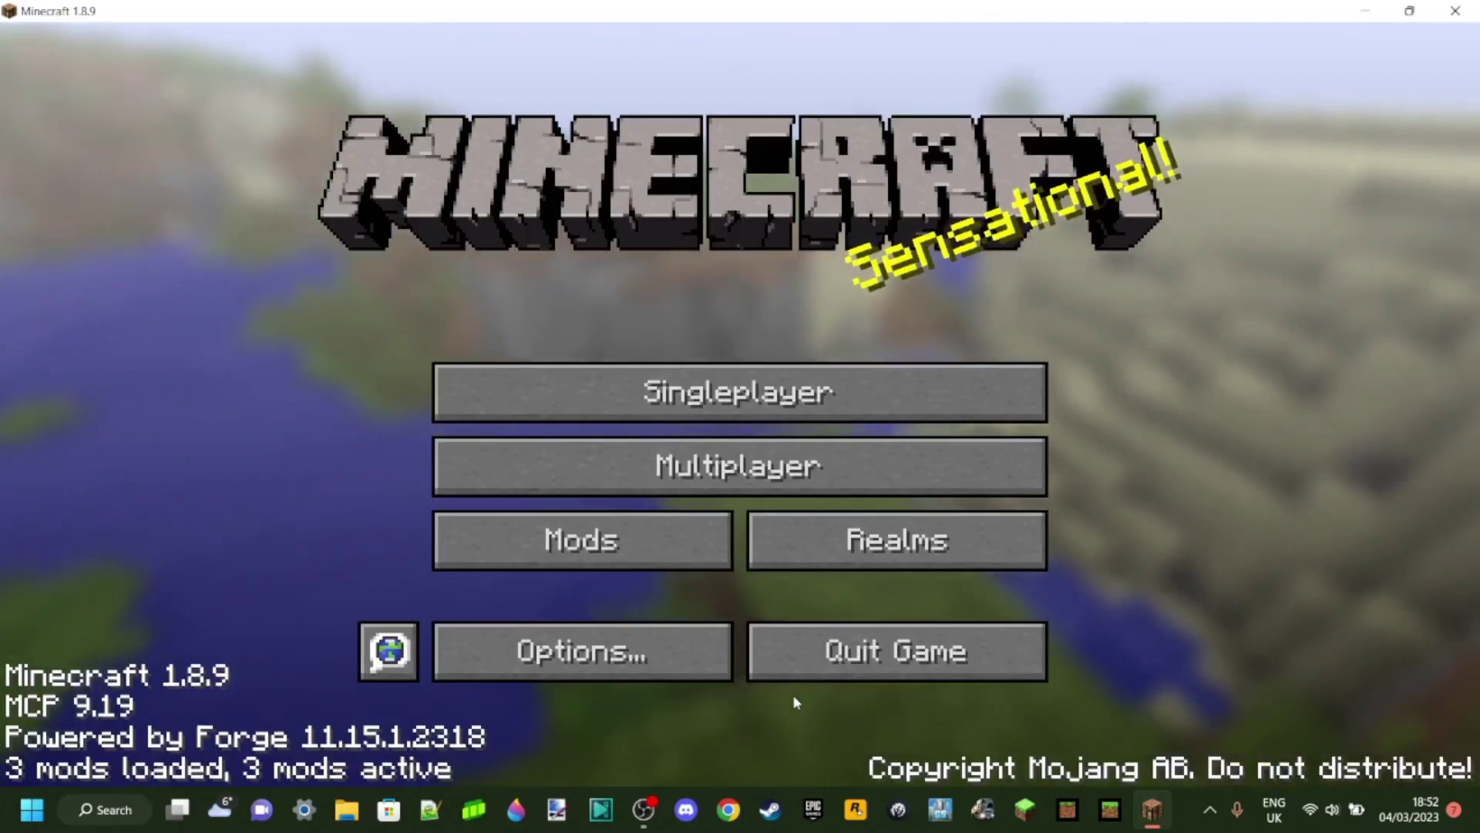
Quit Minecraft and move the five mod jar files across the desktop to the column beside New folder.
left_click(820, 663)
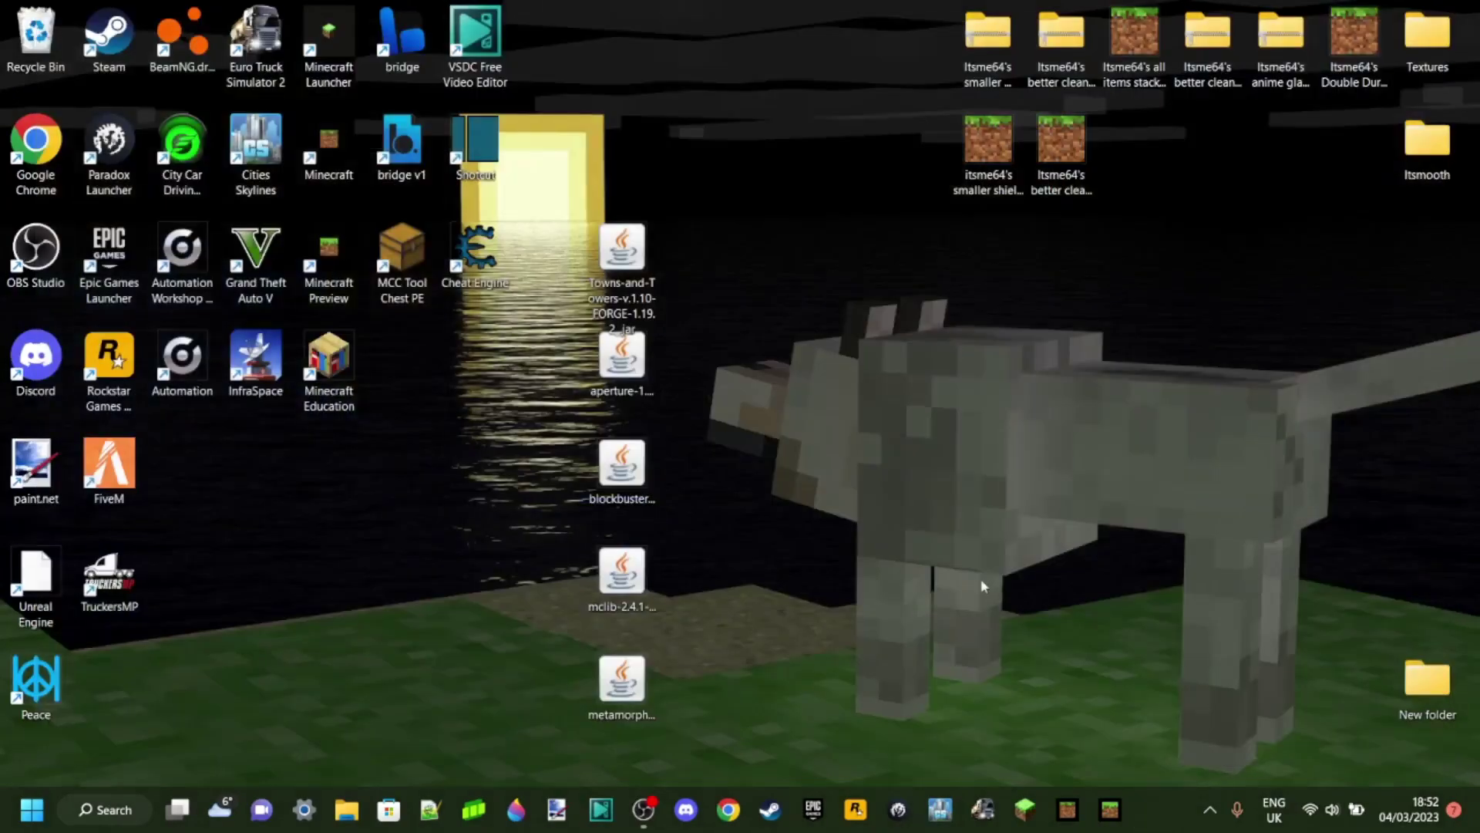
left_click_drag(578, 218, 644, 726)
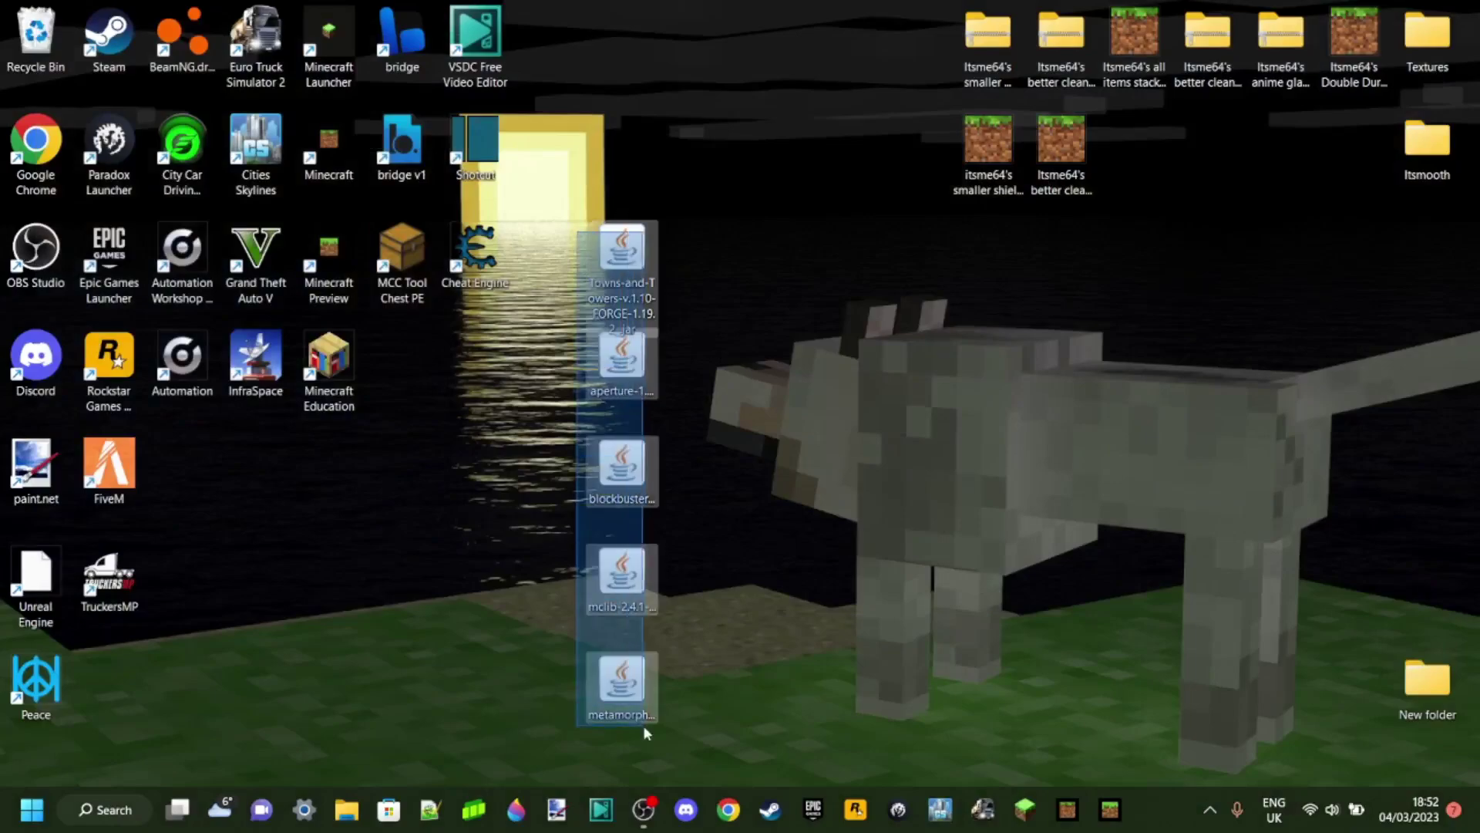
left_click_drag(620, 674, 1330, 694)
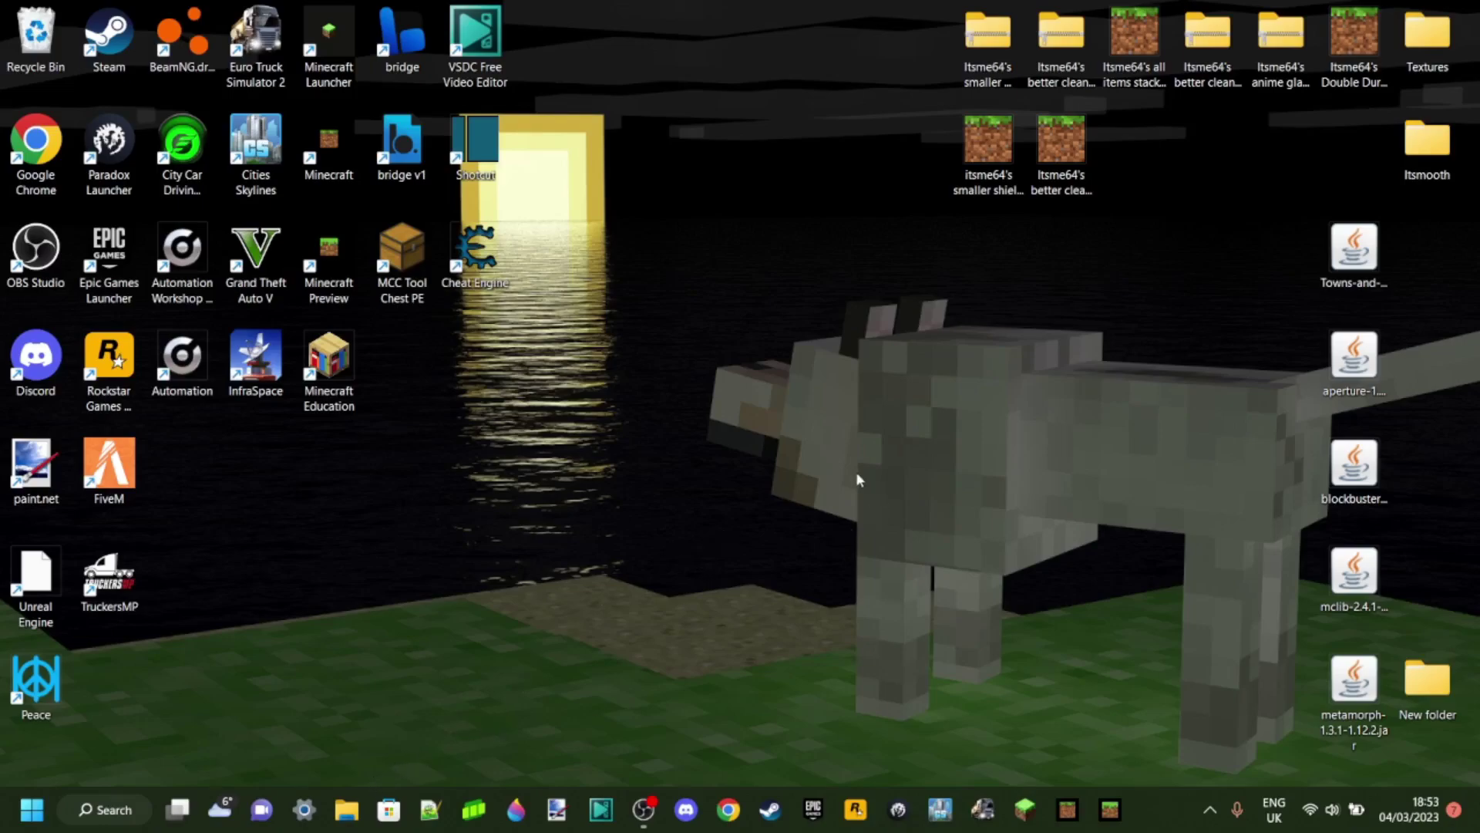
left_click(347, 809)
left_click(1387, 87)
left_click(1455, 13)
Run %appdata% and open the mods folder inside the .minecraft folder.
key("super+r")
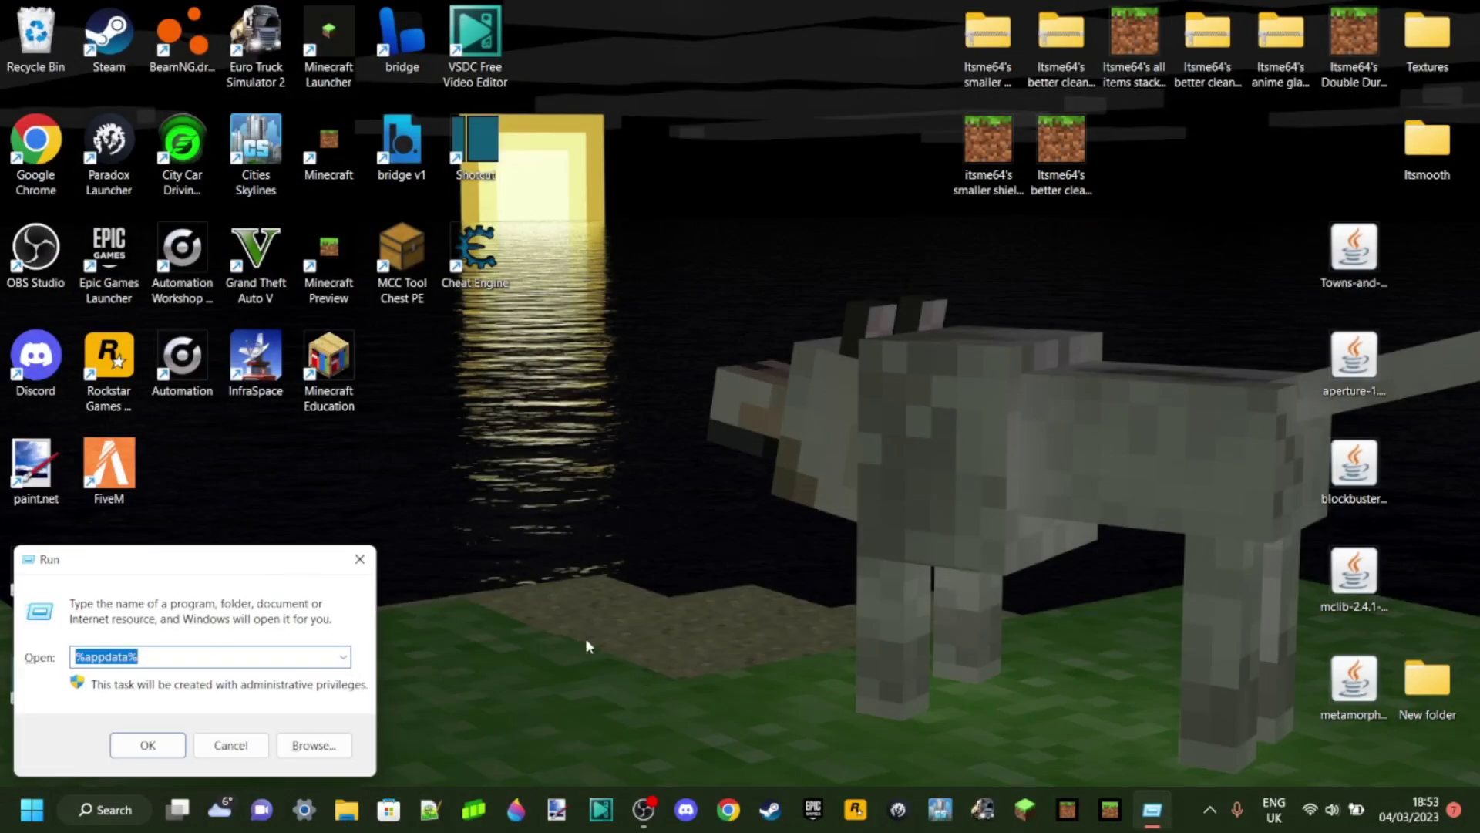
type("%appda")
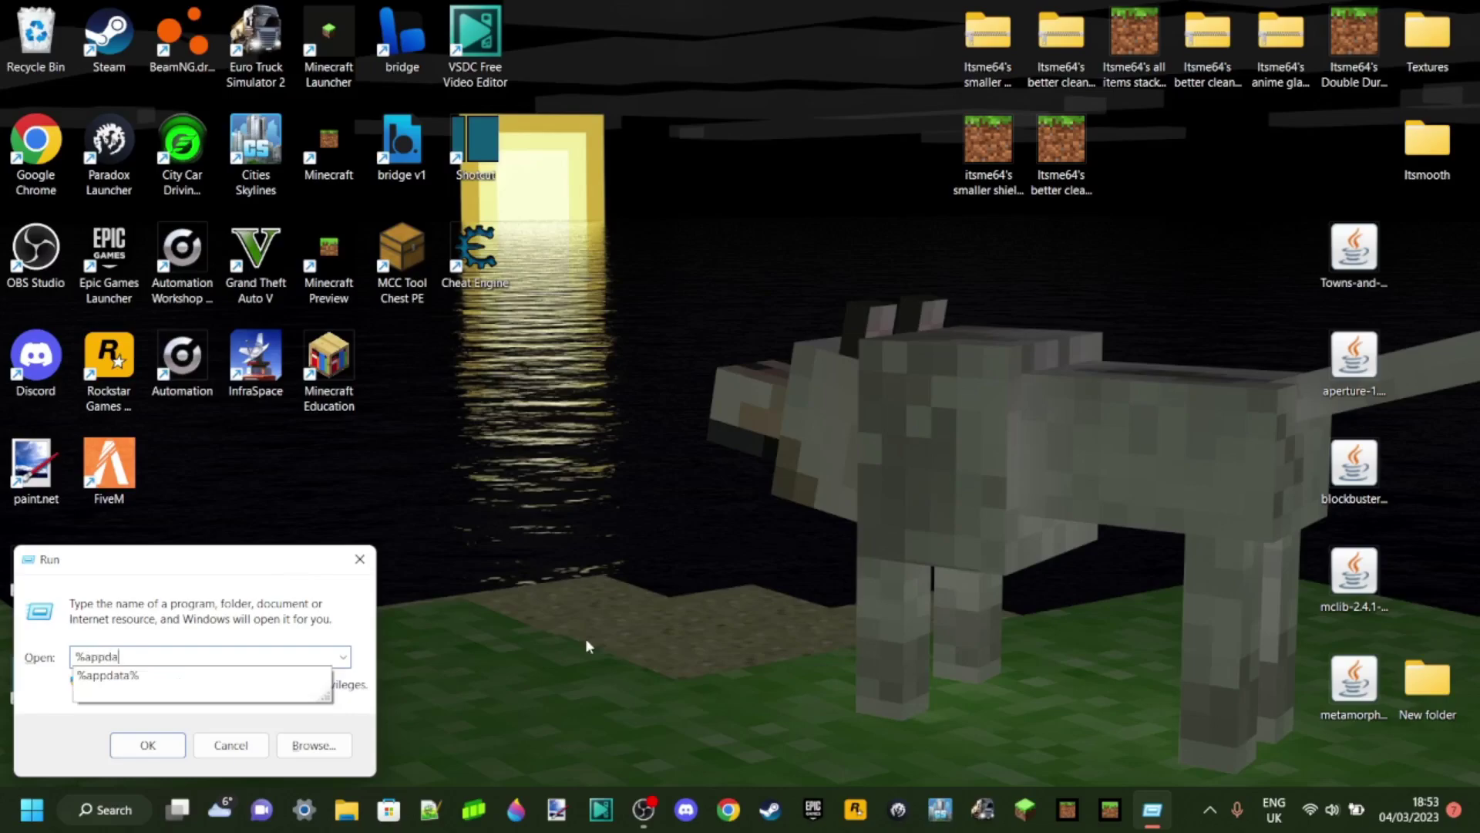
type("ta%")
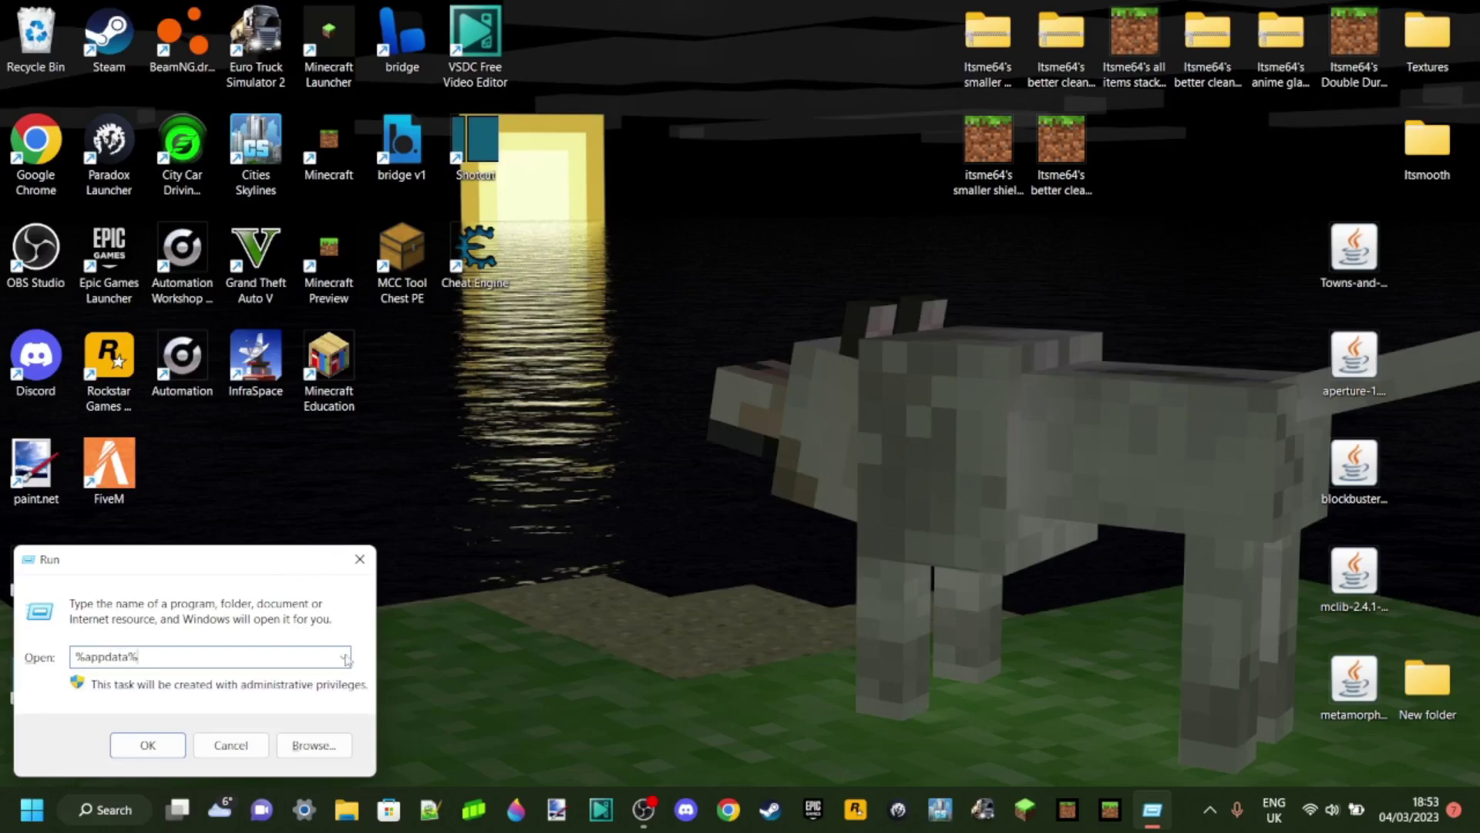
left_click(172, 749)
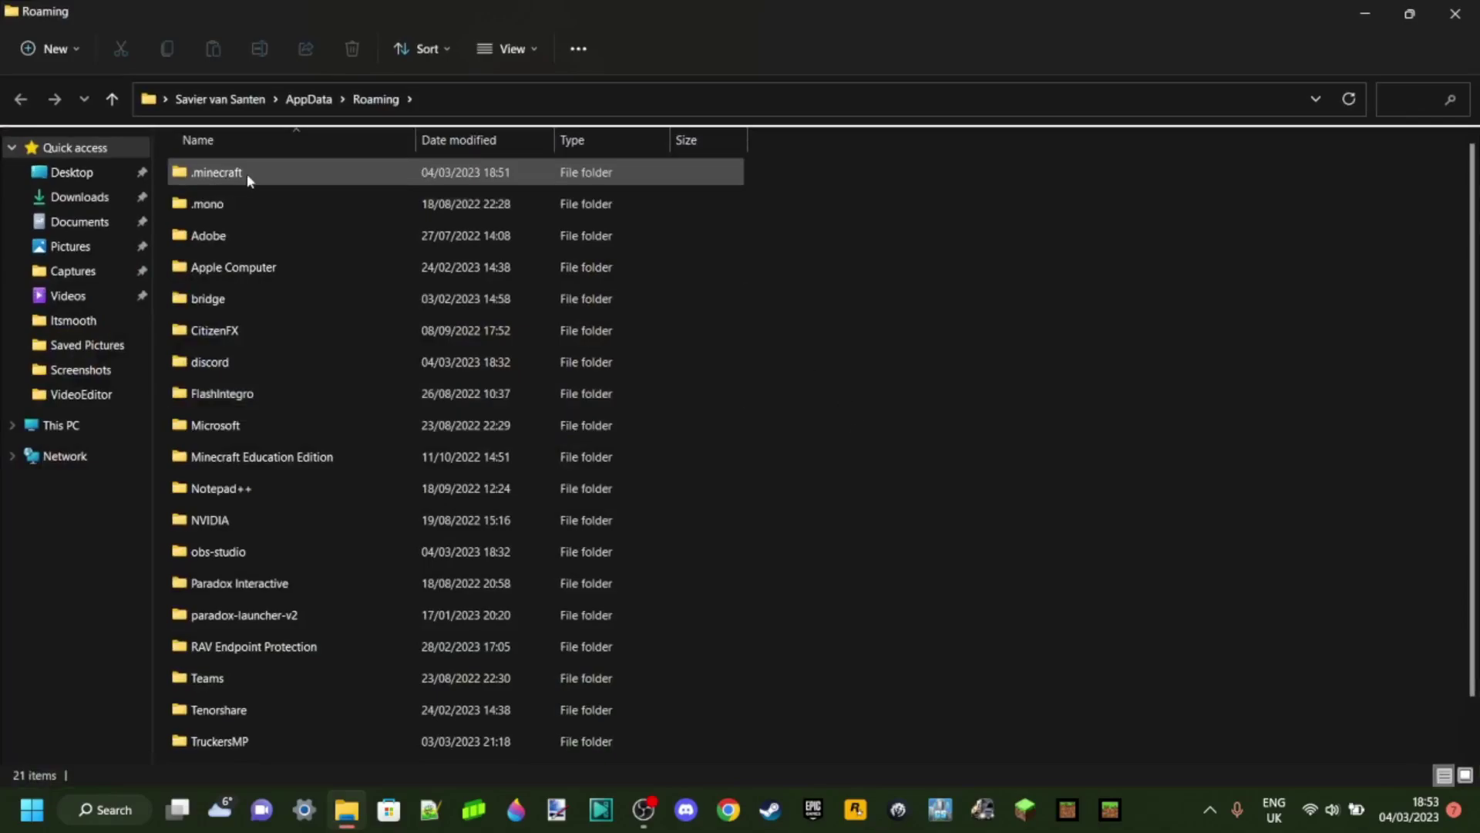
double_click(216, 172)
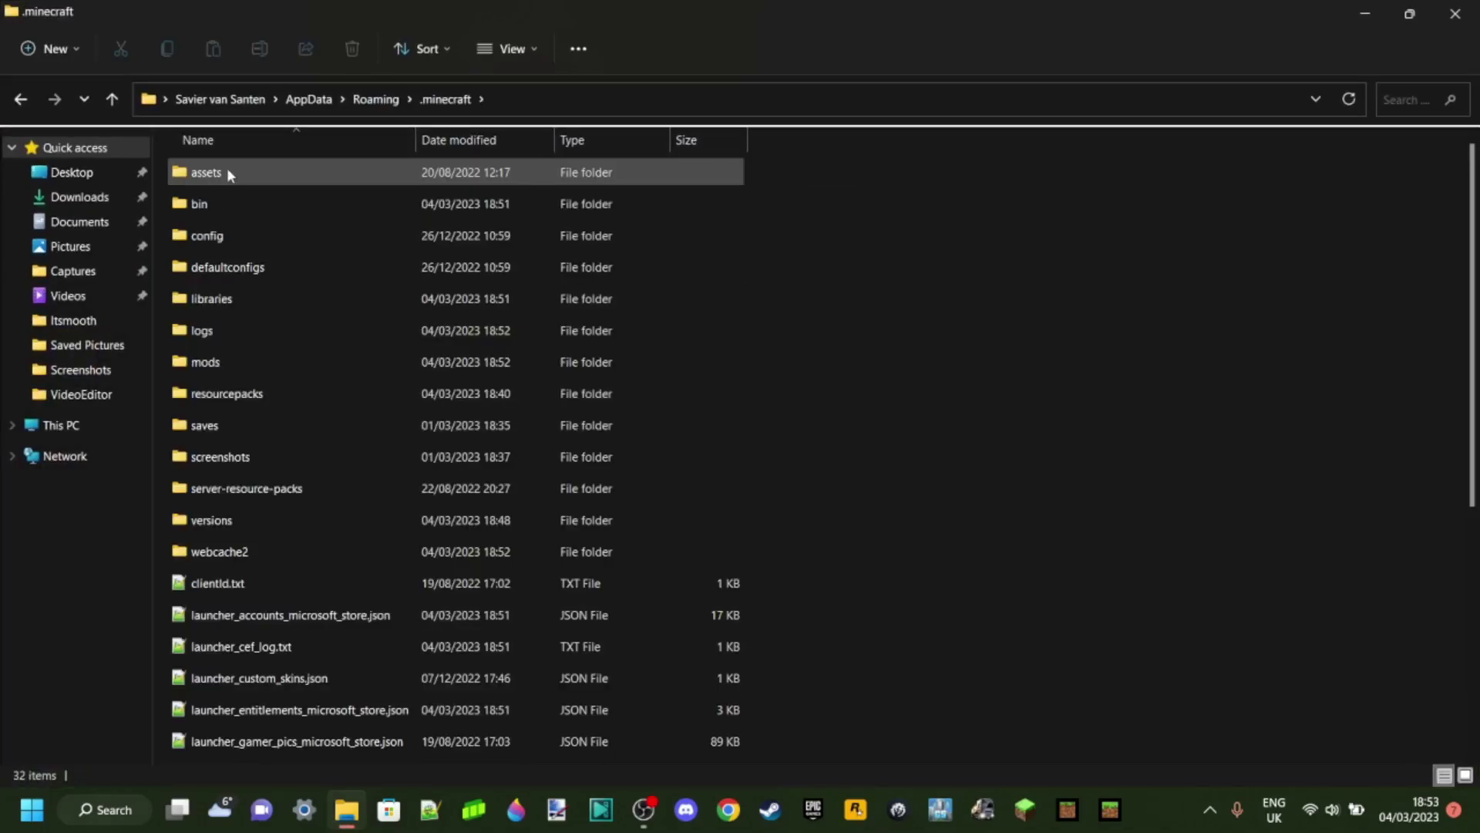
double_click(232, 362)
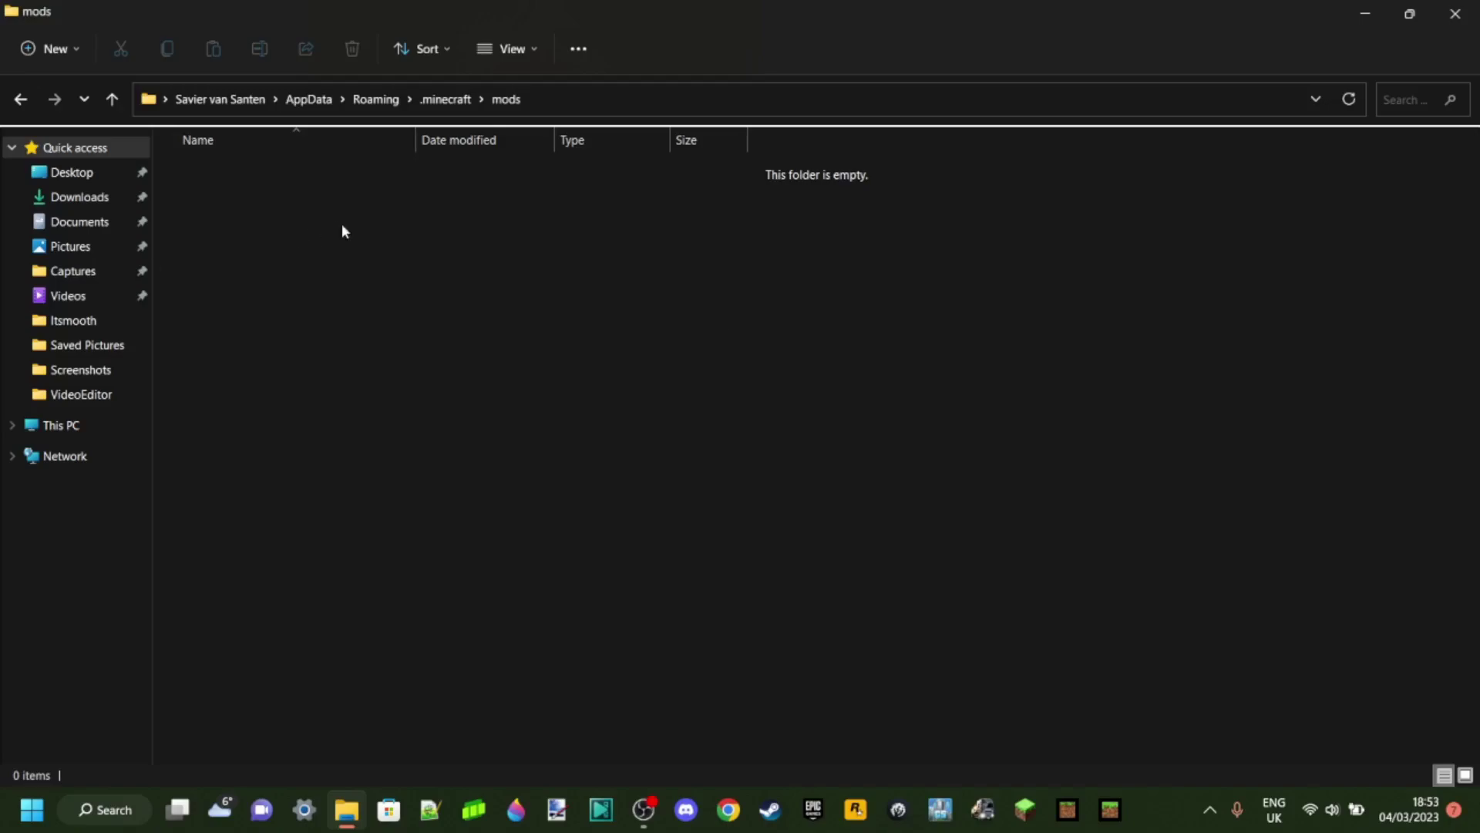
Restore the mods folder window to a smaller size and move it clear of the jar files on the desktop.
left_click(1409, 13)
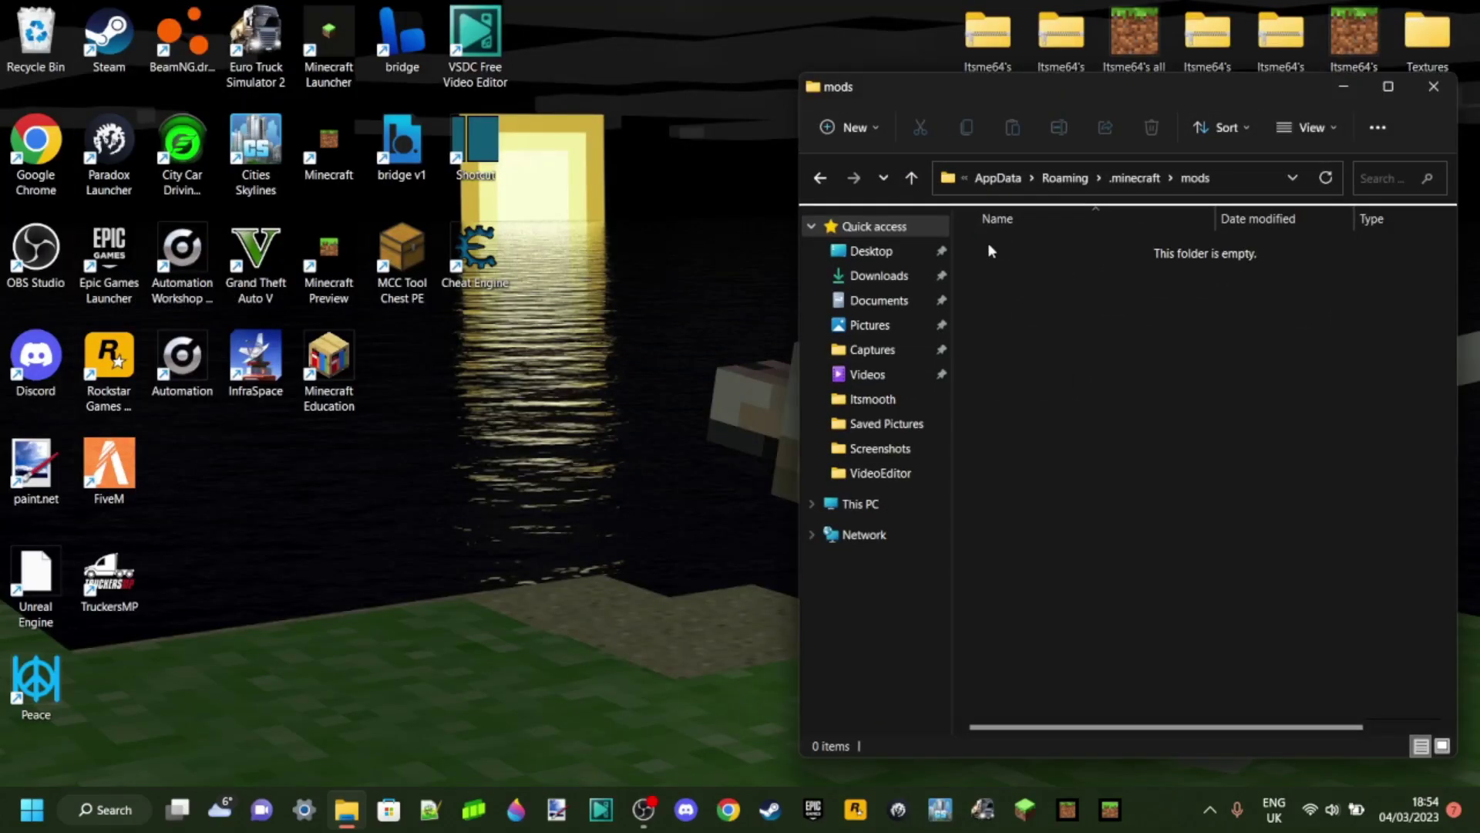
left_click_drag(988, 242, 1157, 570)
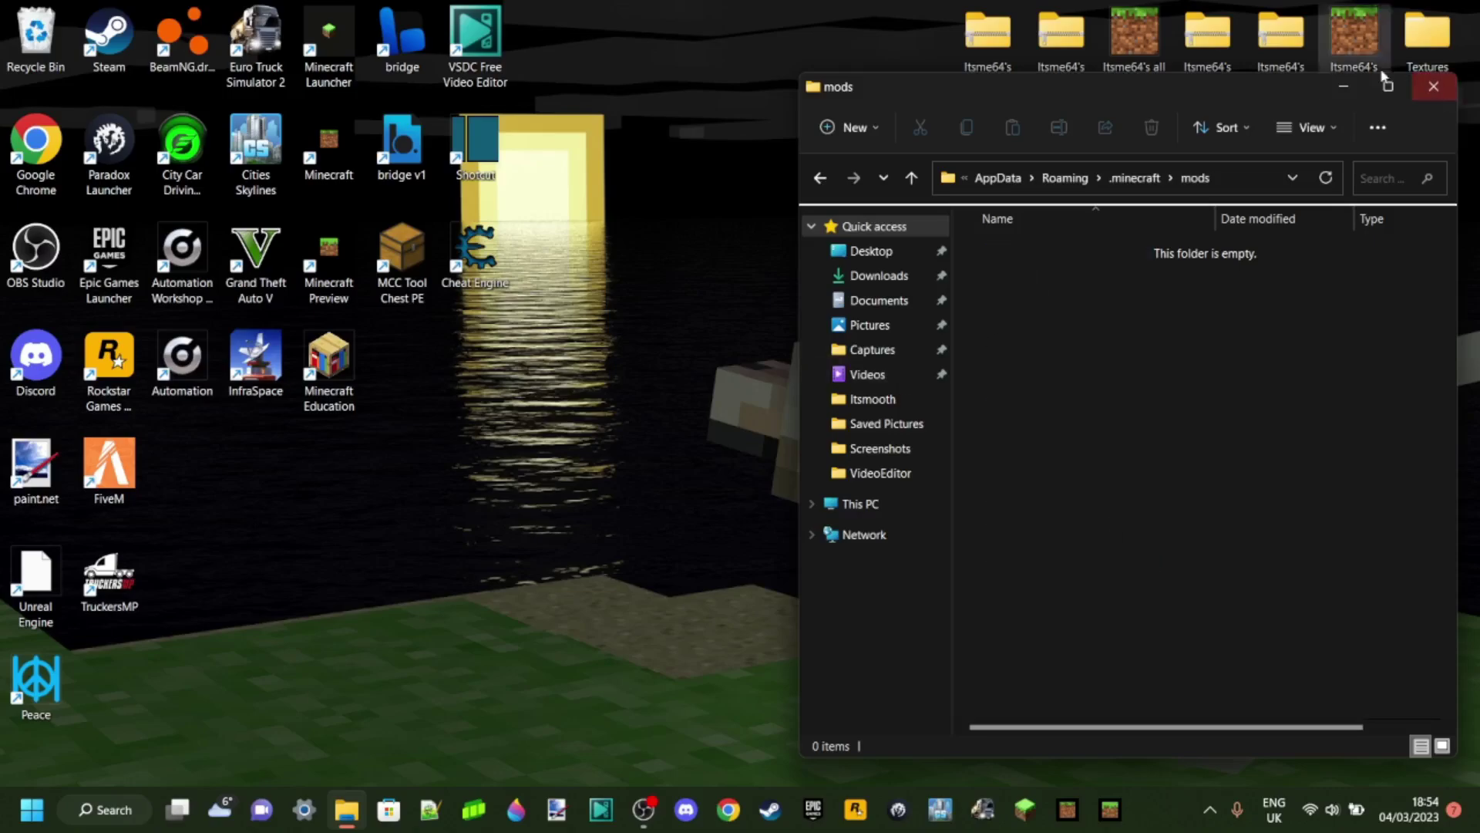
left_click_drag(1260, 99, 861, 99)
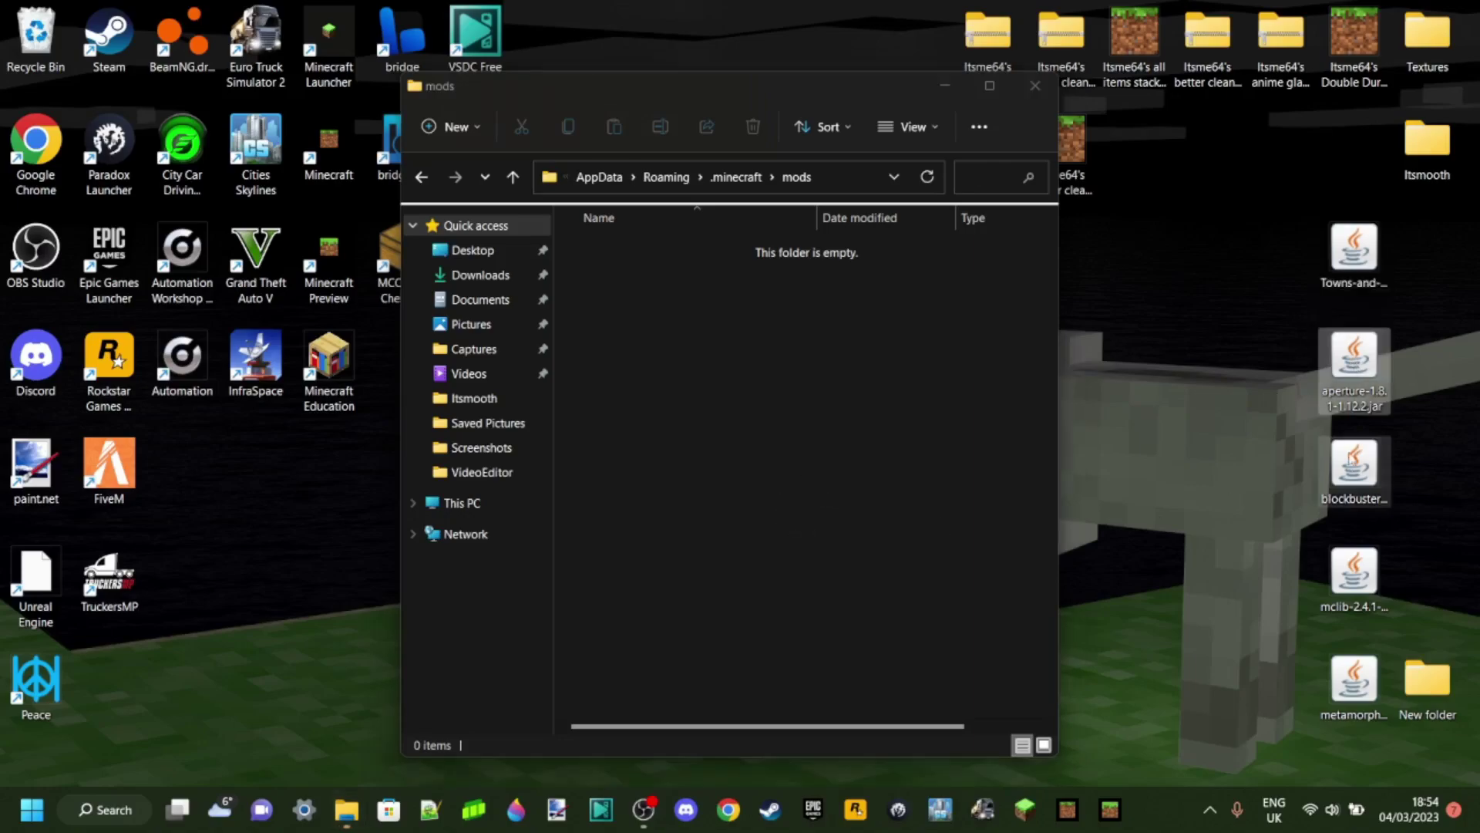
Move the Towns-and-Towers, aperture, blockbuster, mclib and metamorph jar files from the desktop into the mods folder, and close the folder.
left_click(1355, 466)
left_click(1354, 678)
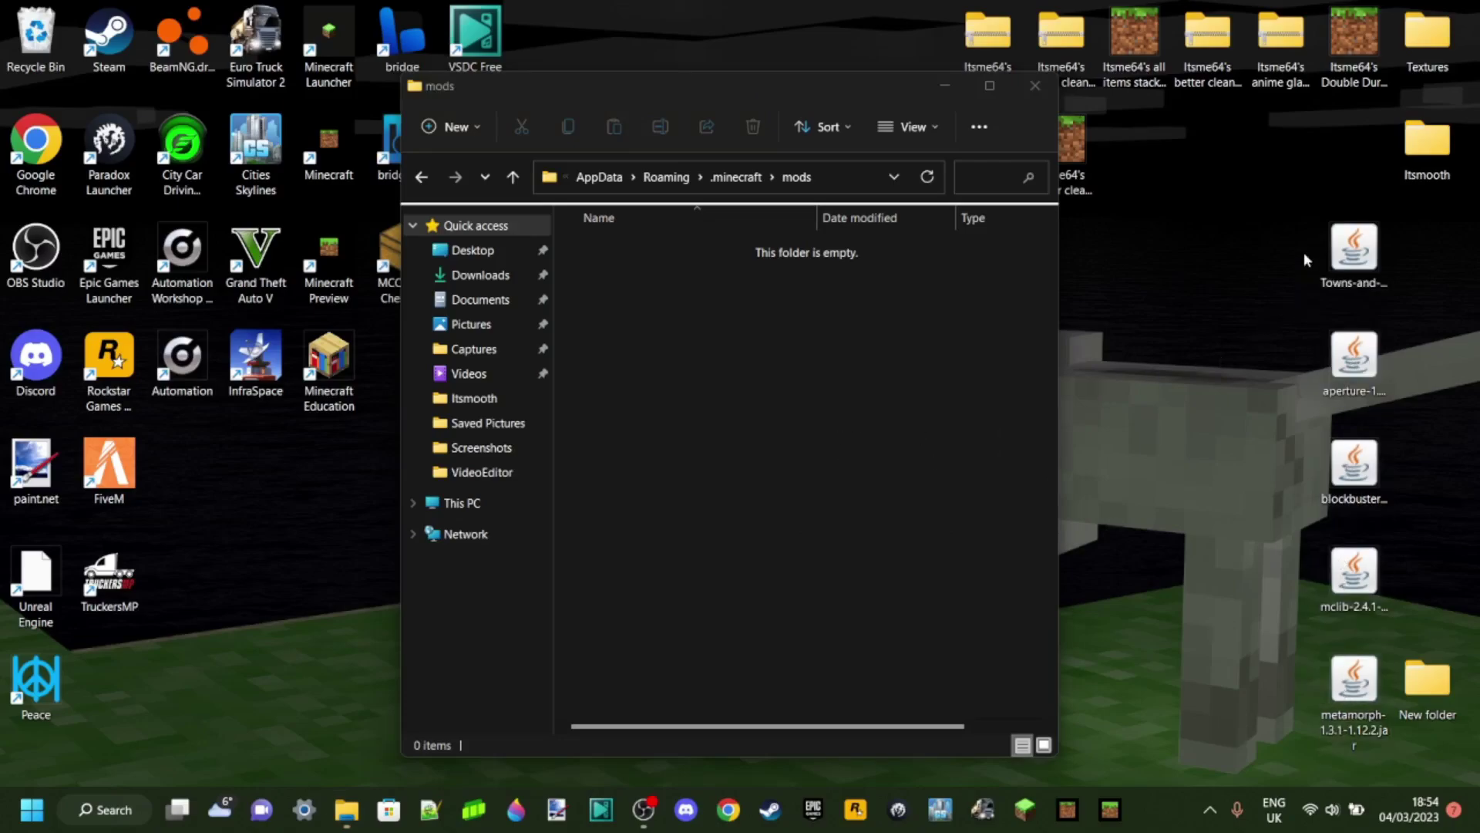
left_click_drag(1303, 247, 1384, 744)
left_click_drag(1355, 678, 1023, 614)
left_click(938, 589)
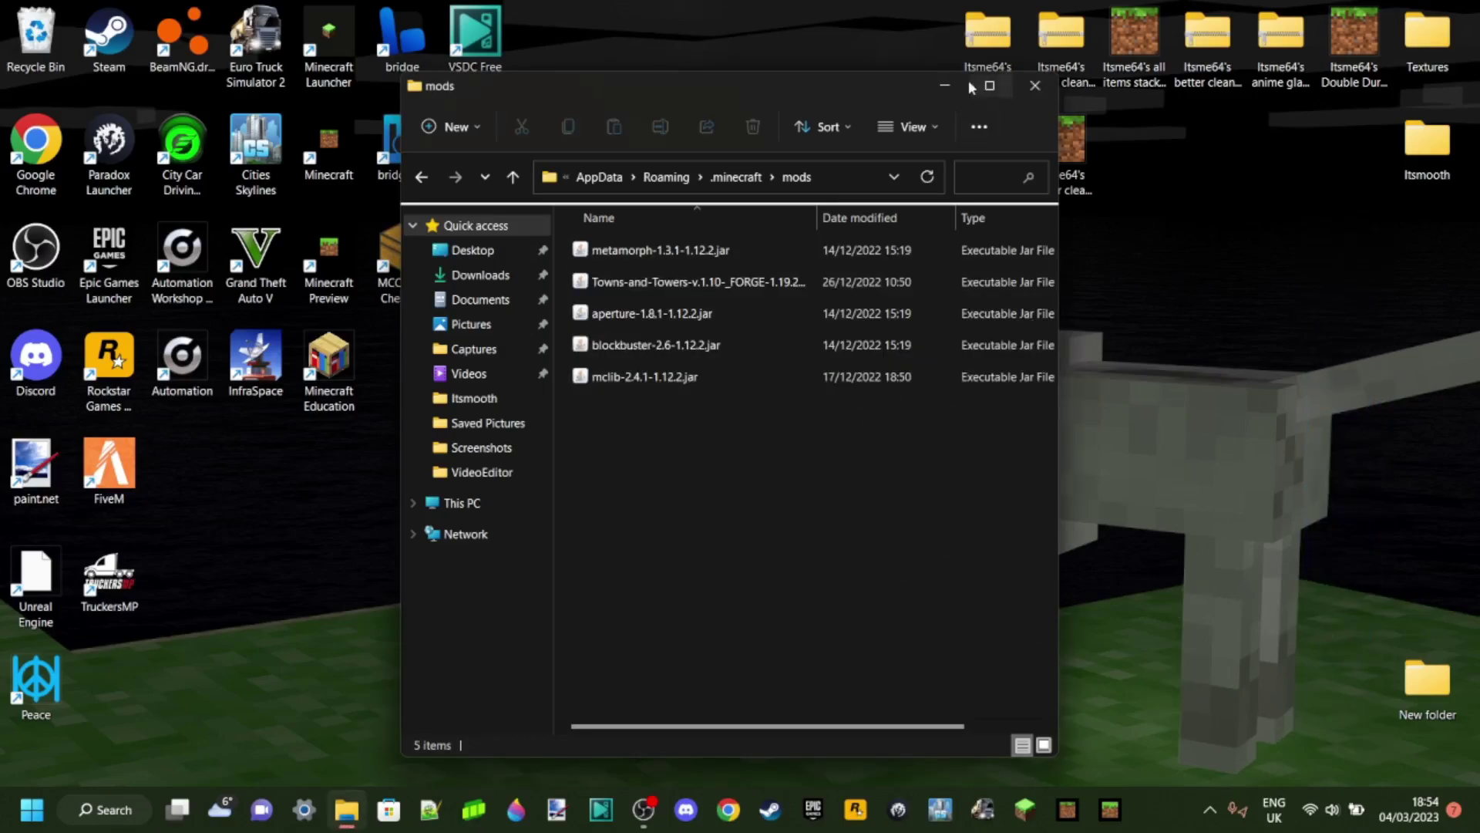
left_click(1035, 87)
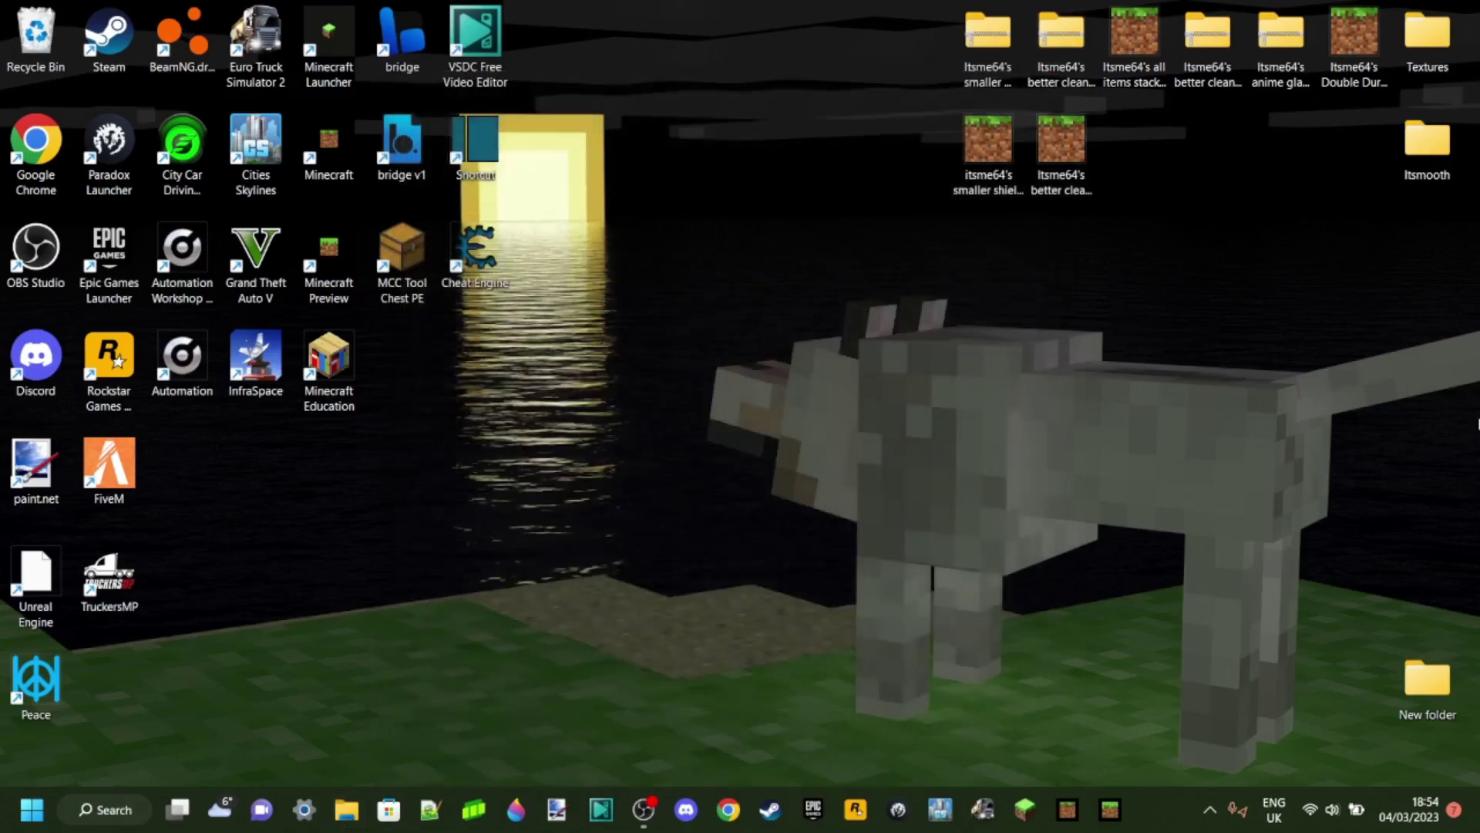